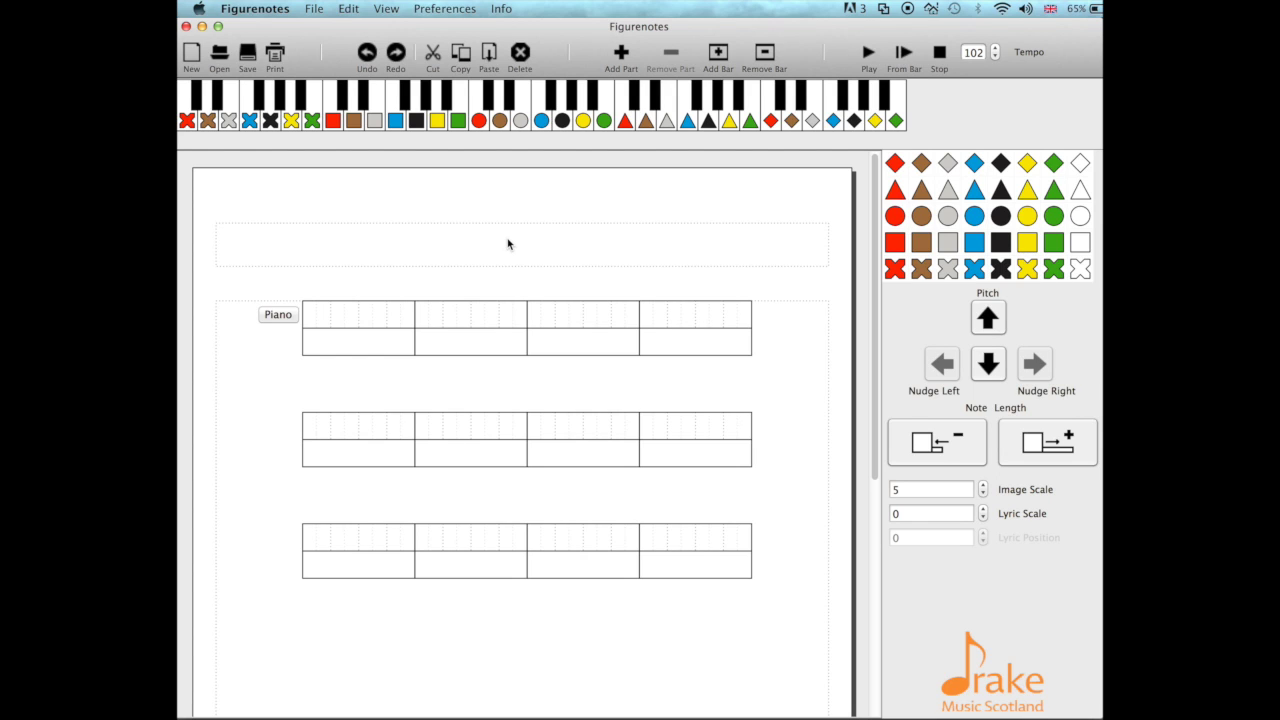
# - Reset the time signature, accepting there is no undo, and set Beats to 4 per bar
pyautogui.click(345, 8)
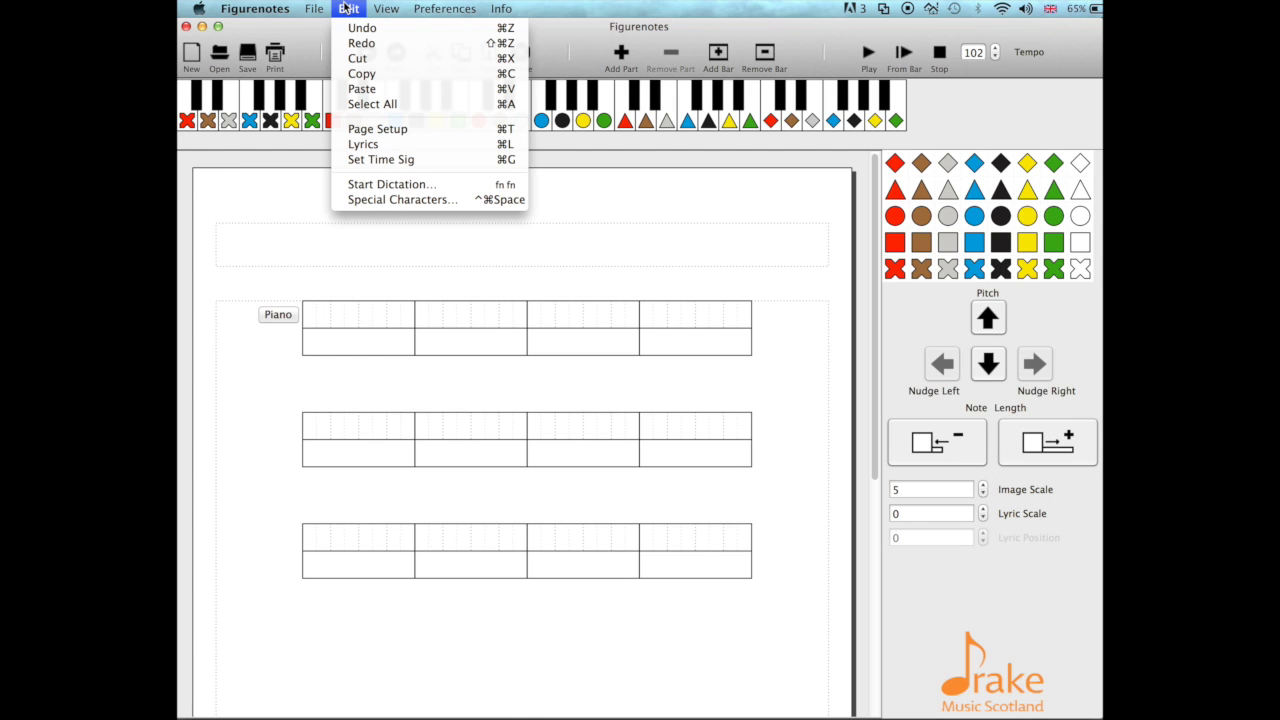
pyautogui.click(419, 159)
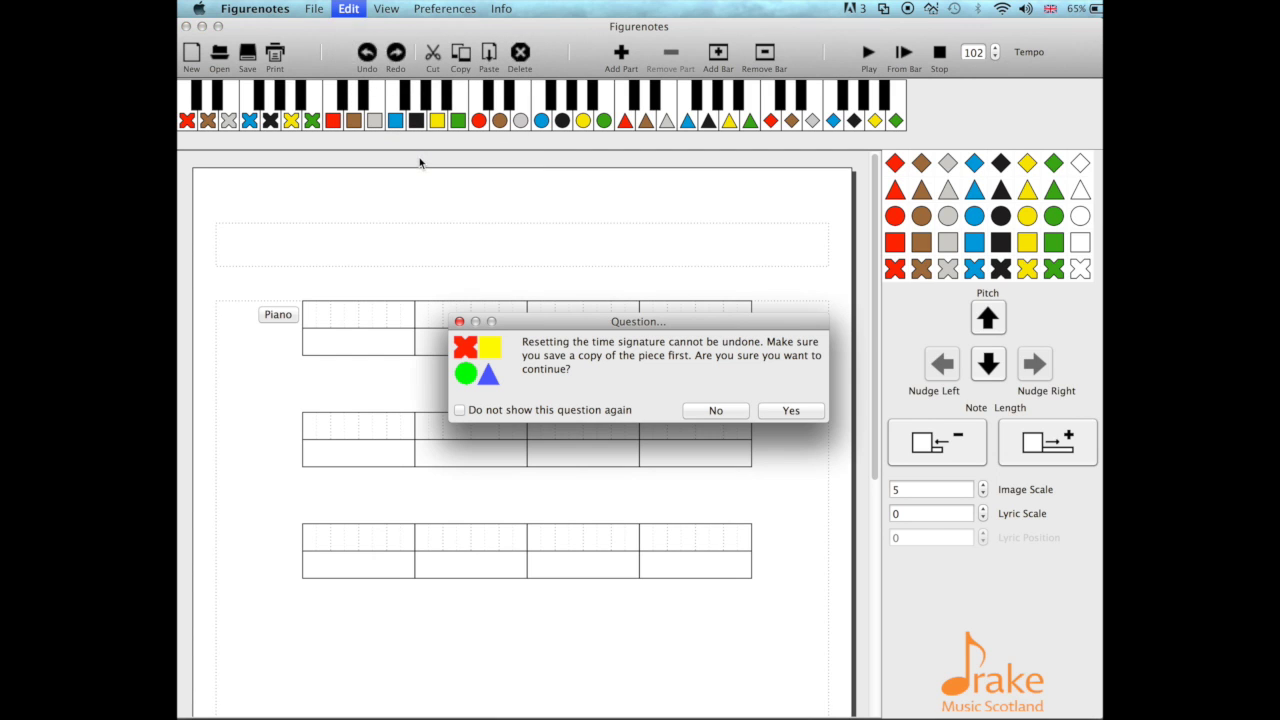
pyautogui.click(785, 410)
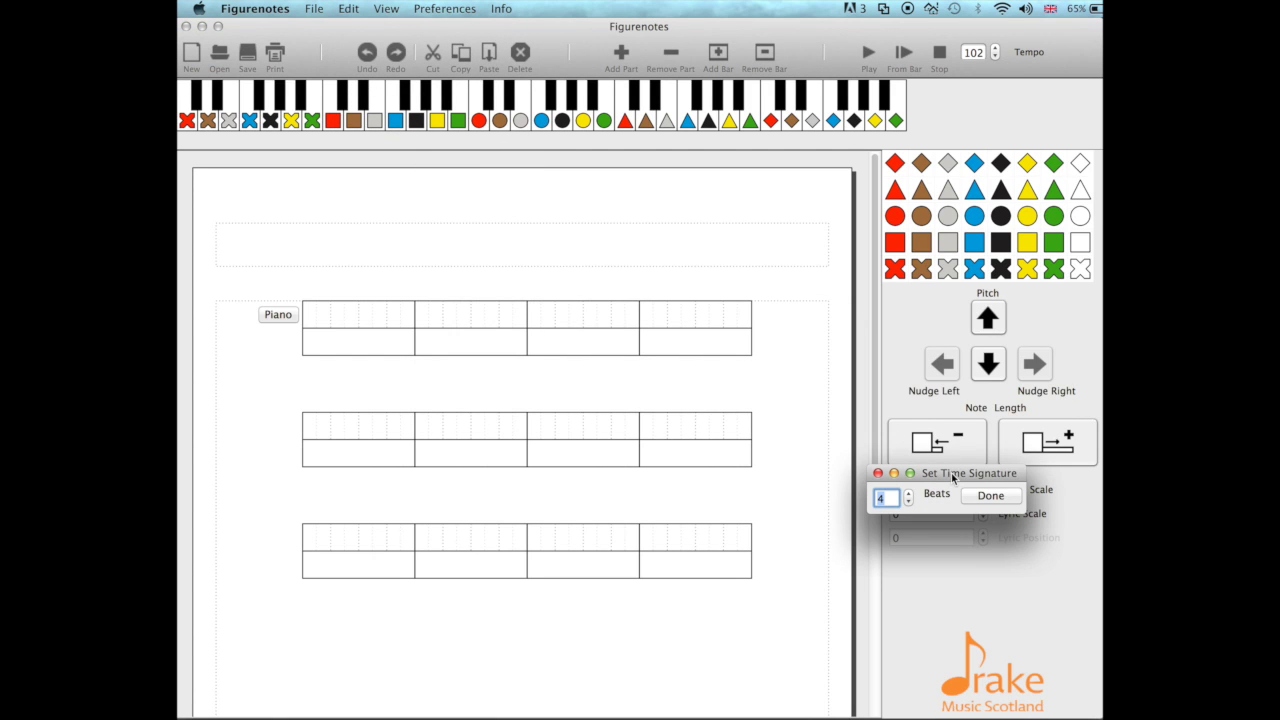
pyautogui.moveTo(955, 474)
pyautogui.mouseDown()
pyautogui.moveTo(676, 372)
pyautogui.moveTo(602, 367)
pyautogui.mouseUp()
pyautogui.click(557, 382)
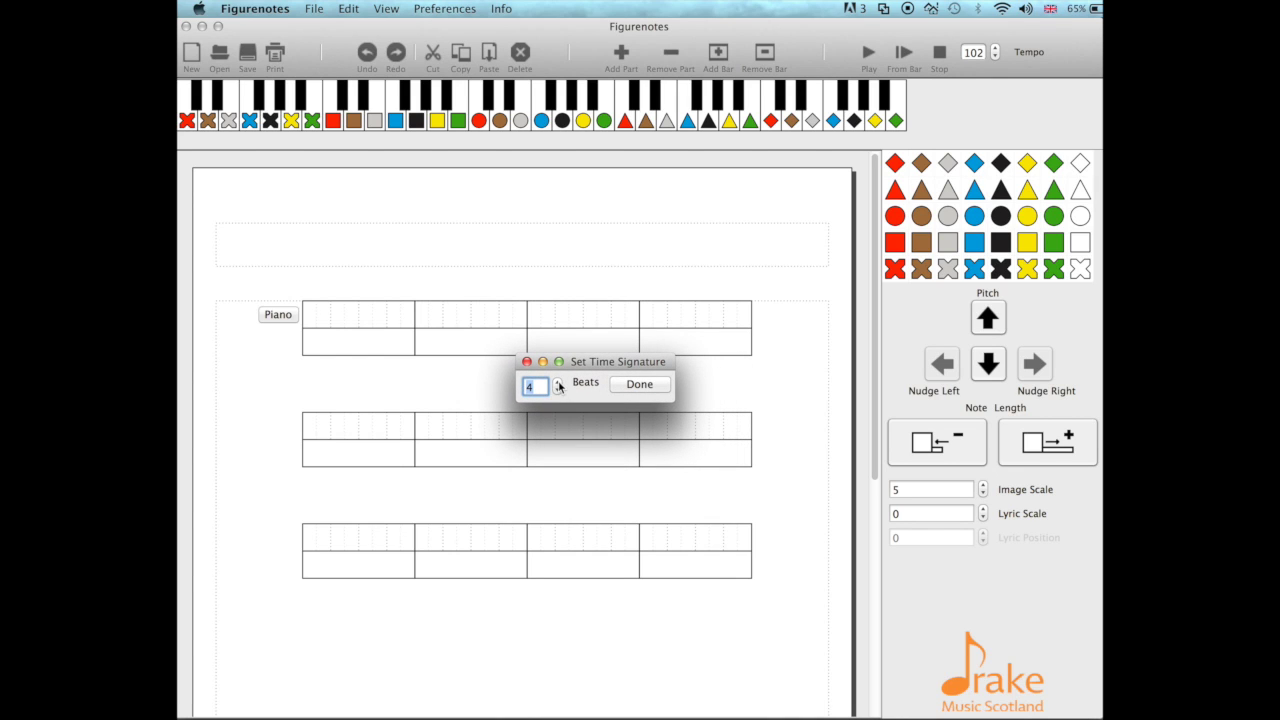
pyautogui.click(557, 382)
pyautogui.click(557, 383)
pyautogui.click(557, 383)
pyautogui.click(557, 383)
pyautogui.click(557, 383)
pyautogui.click(557, 383)
pyautogui.click(557, 383)
pyautogui.click(557, 383)
pyautogui.click(557, 383)
pyautogui.moveTo(545, 387); pyautogui.dragTo(507, 390)
pyautogui.write('4')
pyautogui.click(646, 387)
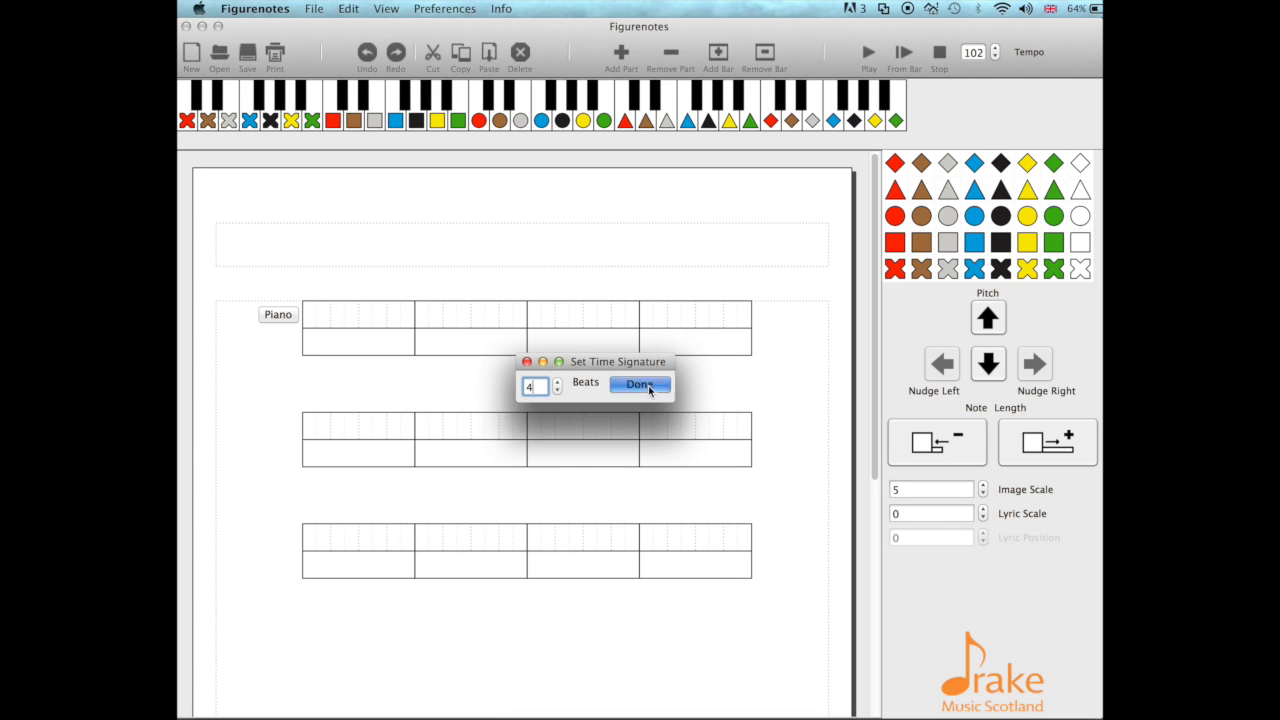
# - In Page Setup, enter the title 'My Piece' and the composer 'Me'
pyautogui.click(466, 254)
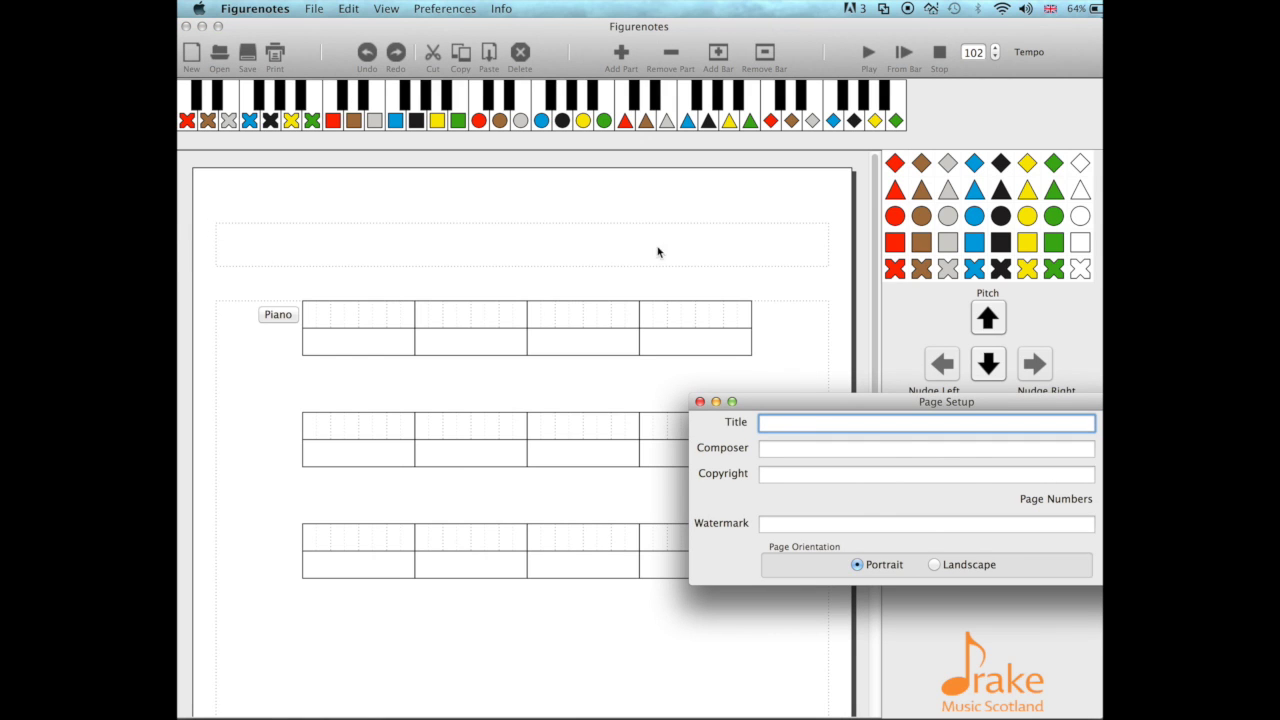
pyautogui.moveTo(800, 394); pyautogui.dragTo(458, 185)
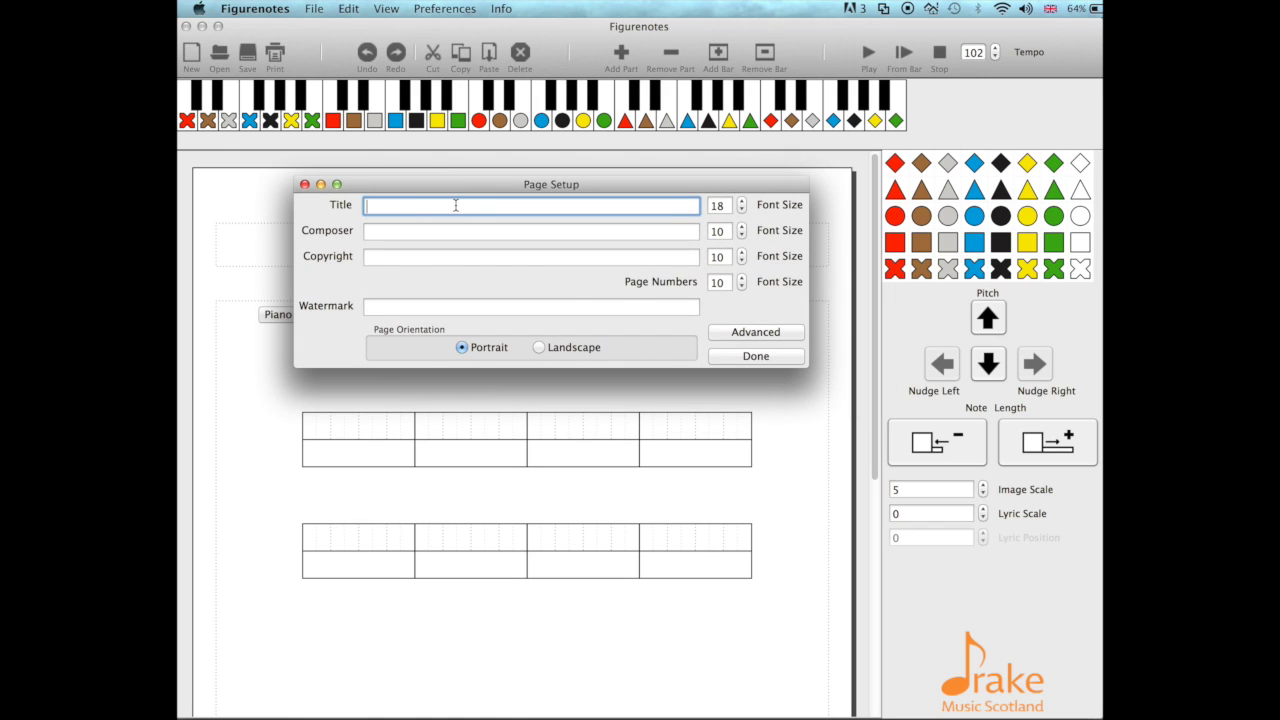
pyautogui.write('My Piece')
pyautogui.click(436, 232)
pyautogui.write('Me')
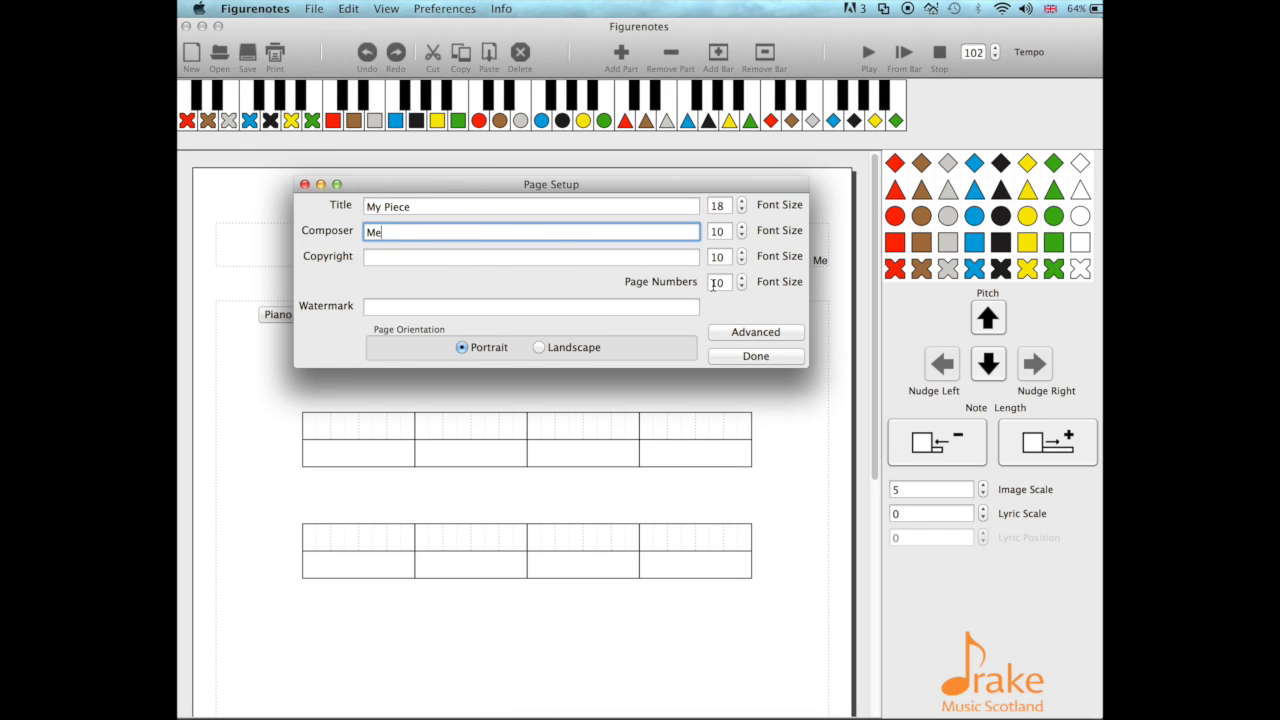
# - Keep the page in portrait orientation and raise the title font size to 30
pyautogui.click(539, 348)
pyautogui.click(462, 348)
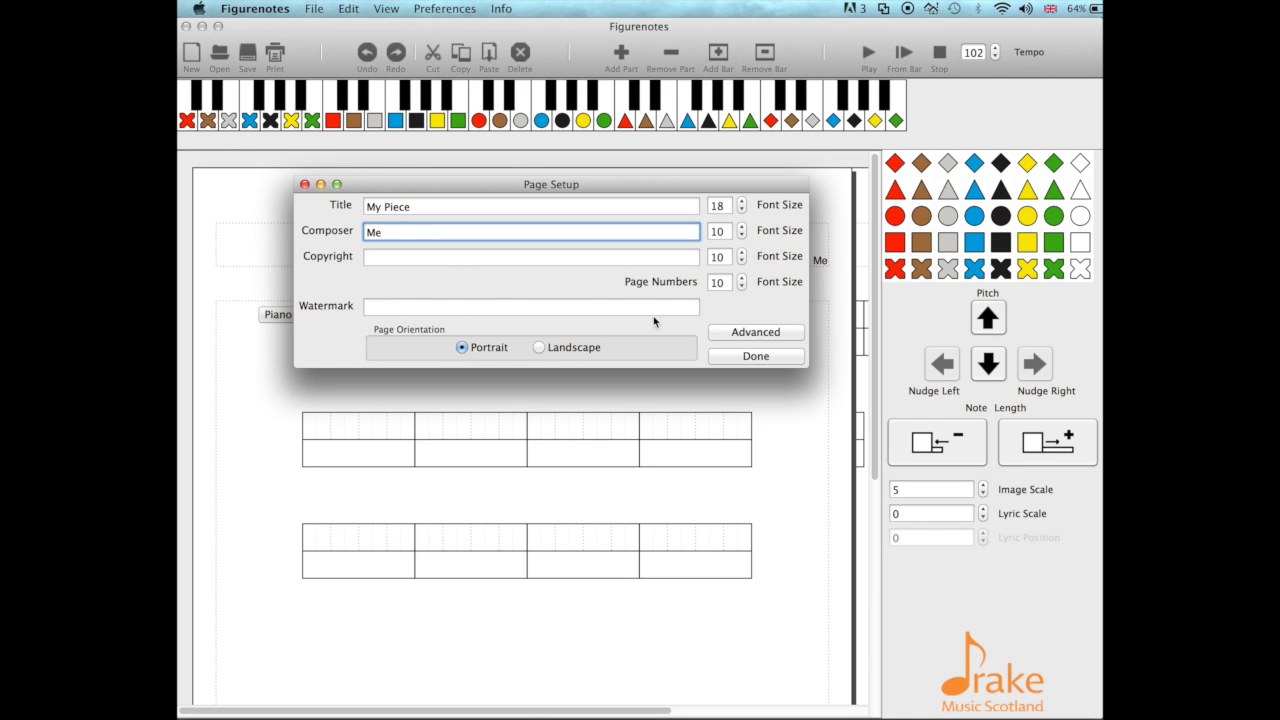
pyautogui.click(741, 200)
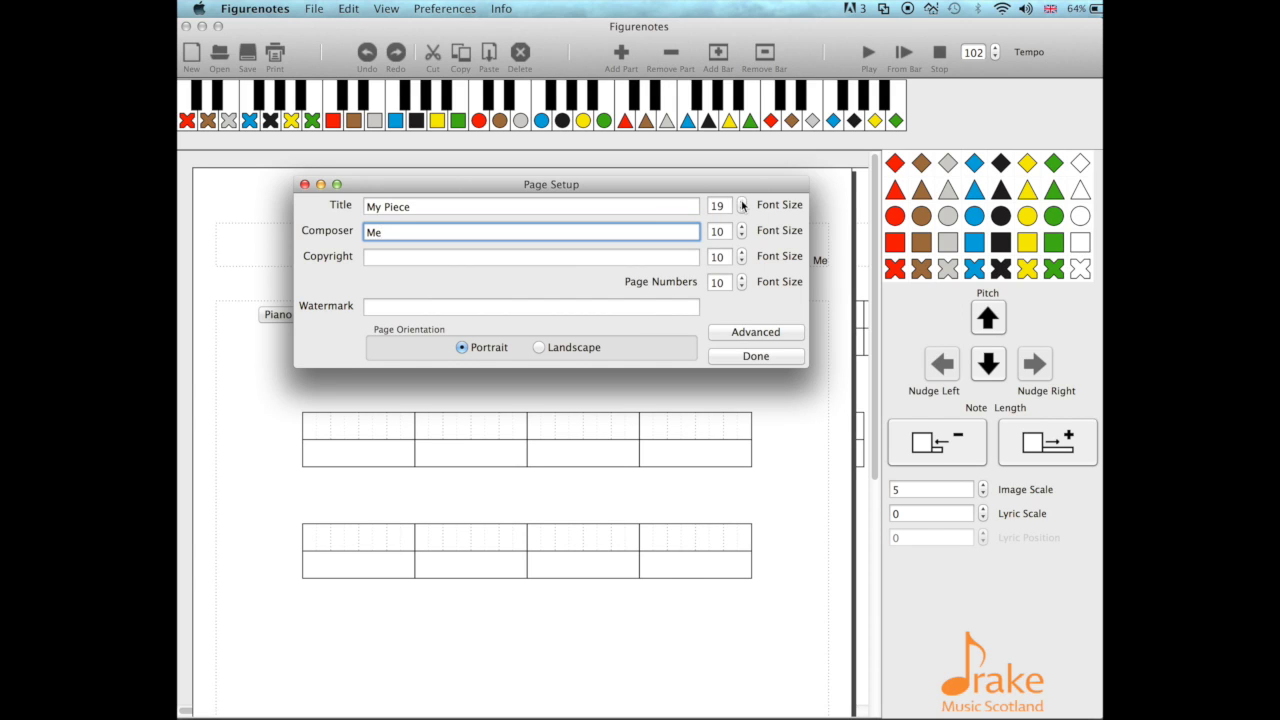
pyautogui.click(741, 200)
pyautogui.click(741, 200)
pyautogui.click(741, 200)
pyautogui.click(741, 201)
pyautogui.click(741, 201)
# - Review Advanced Page Setup, then close both dialogs so 'My Piece' by 'Me' heads the score
pyautogui.click(755, 332)
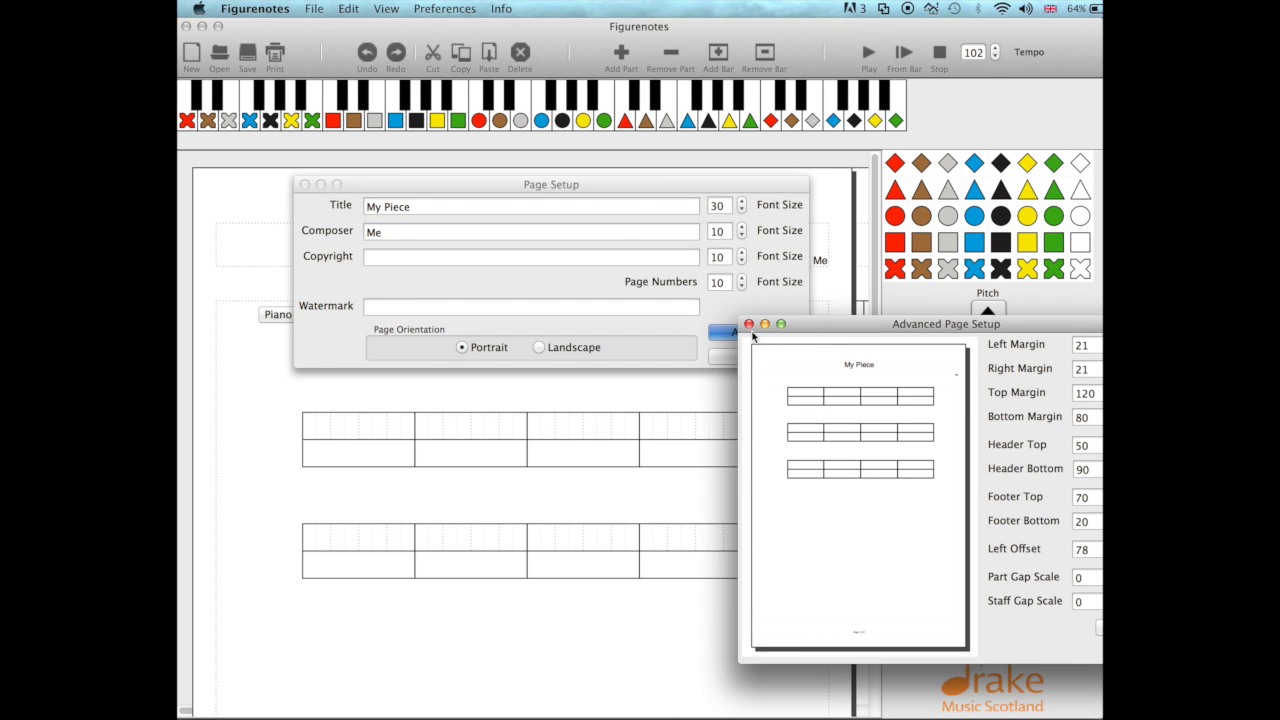
pyautogui.moveTo(806, 332); pyautogui.dragTo(479, 188)
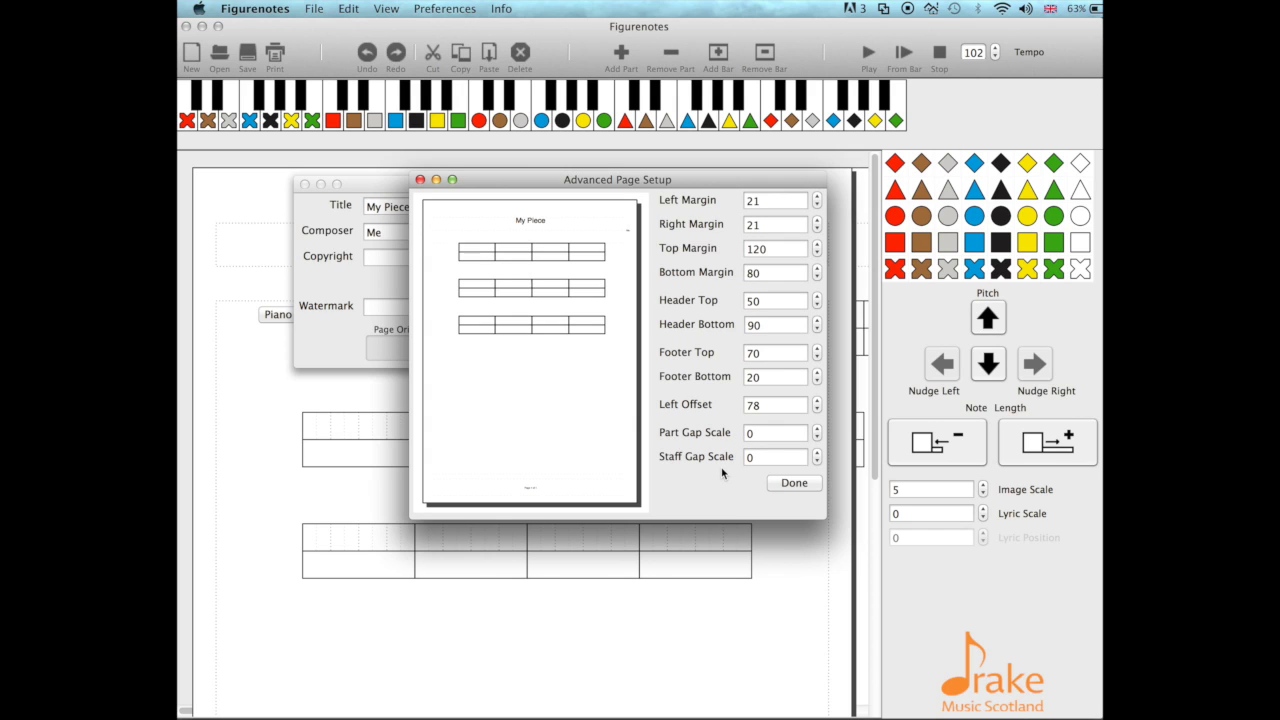
pyautogui.click(794, 483)
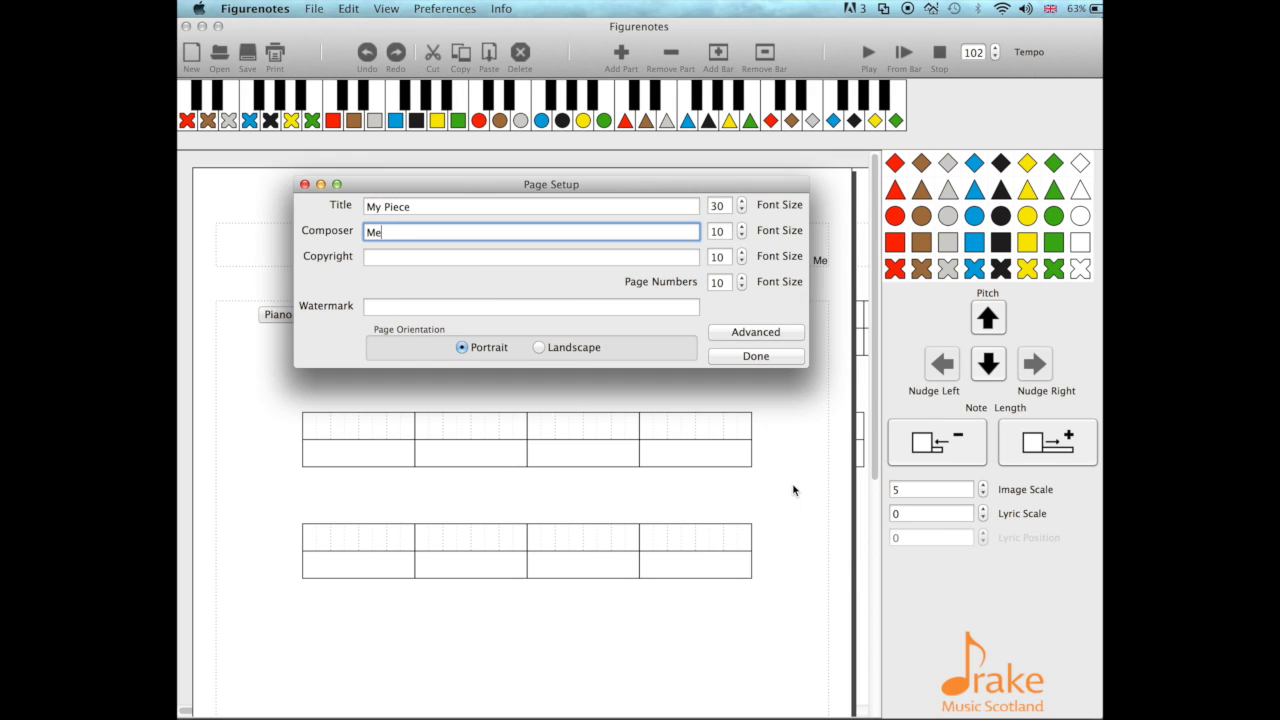
pyautogui.click(755, 357)
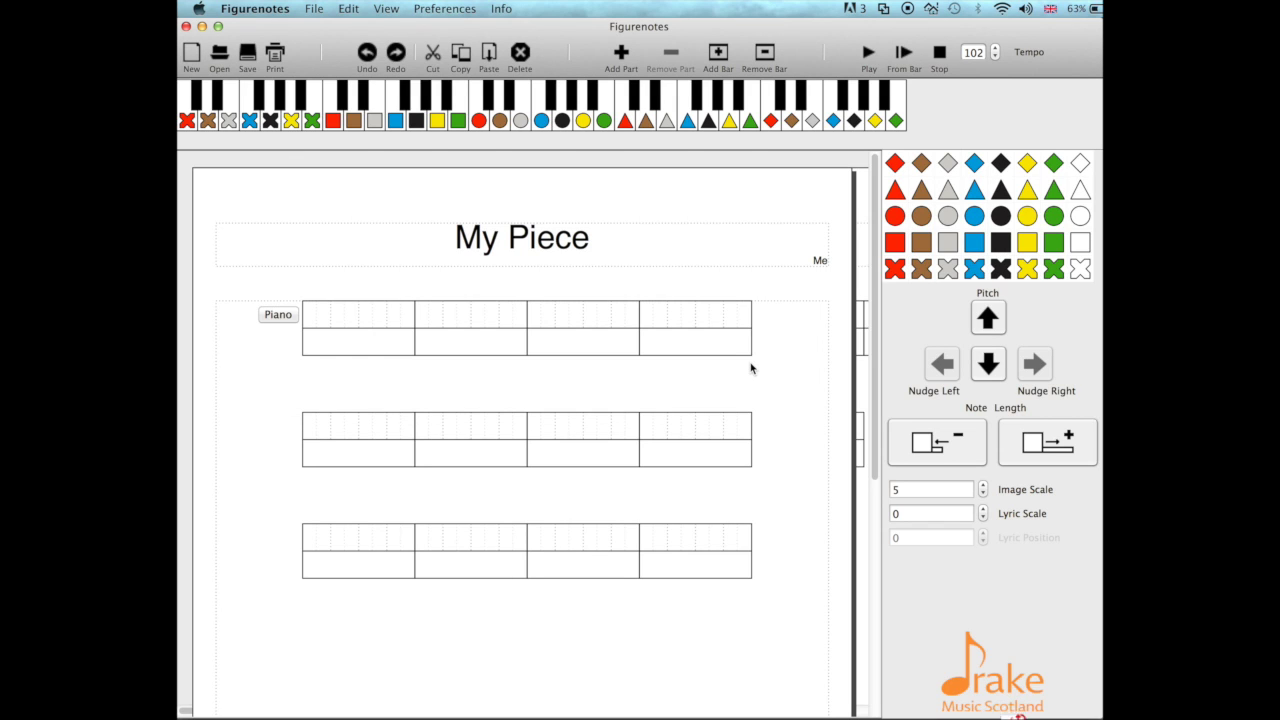
# - Raise the image scale to 6 to enlarge the bars
pyautogui.click(984, 485)
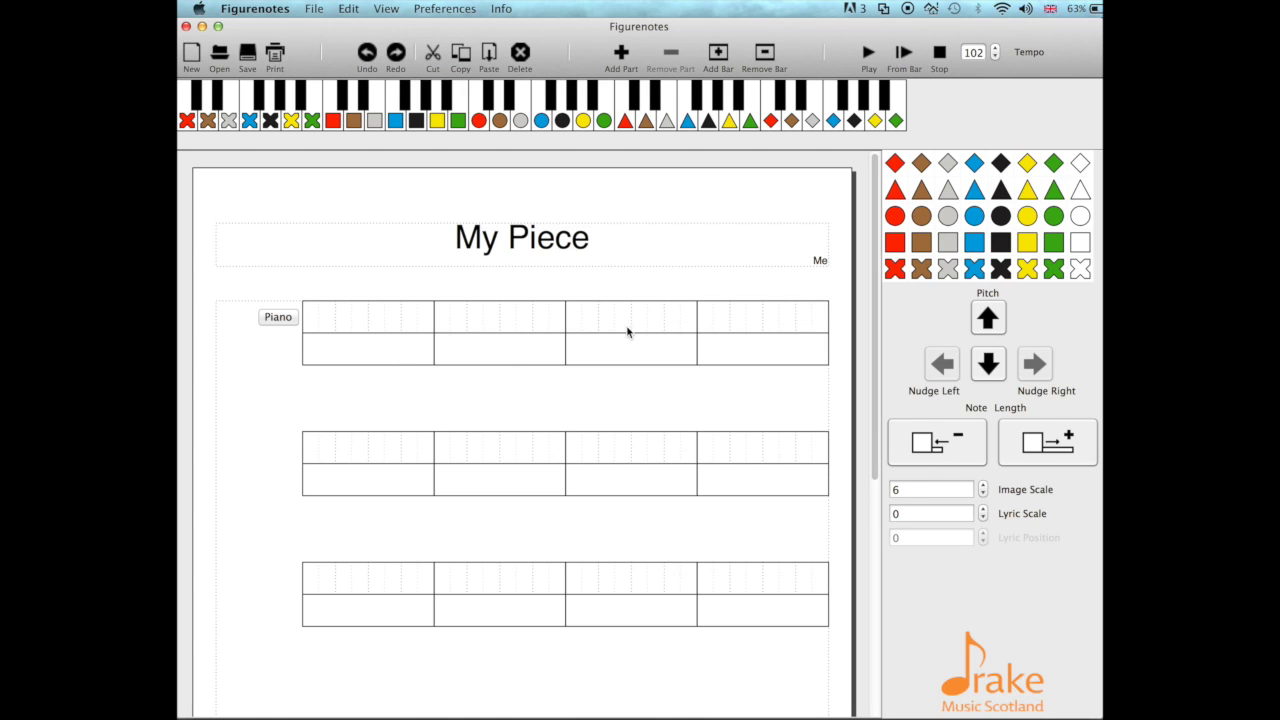
pyautogui.doubleClick(658, 254)
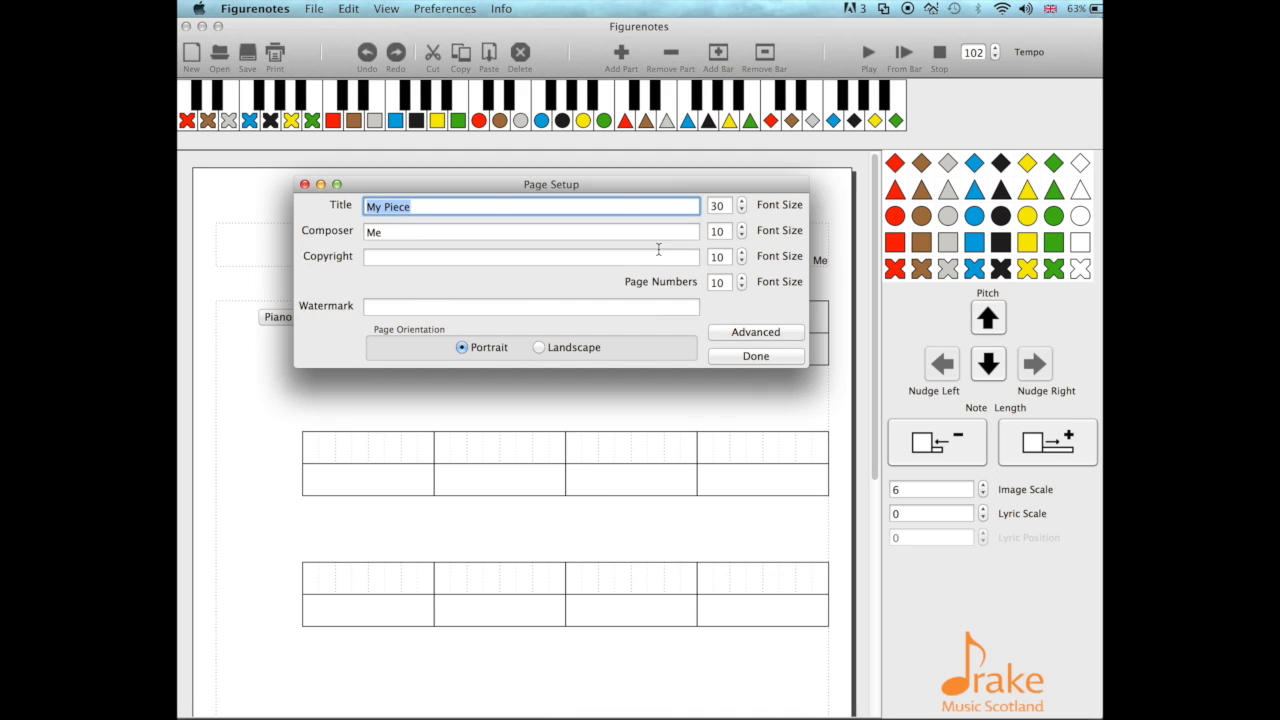
pyautogui.click(760, 331)
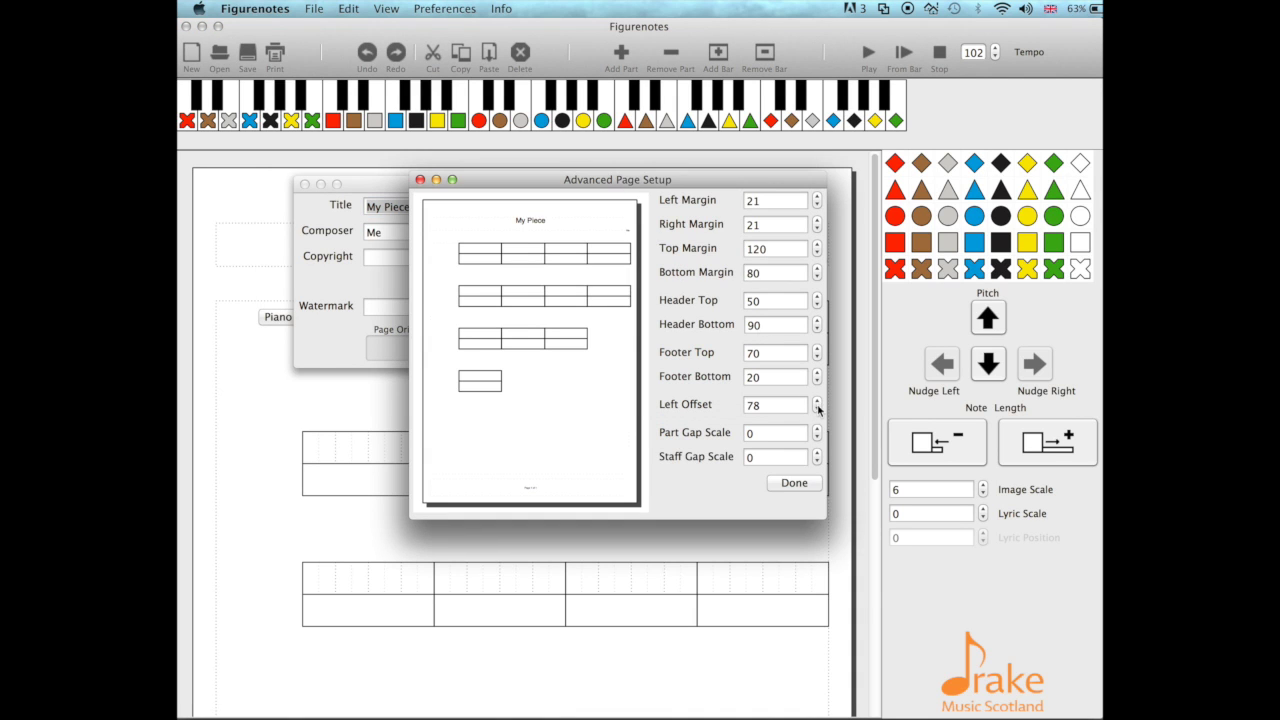
# - Lower the left offset from 78 to 42 and close both page setup dialogs
pyautogui.click(817, 409)
pyautogui.click(817, 409)
pyautogui.click(817, 409)
pyautogui.click(817, 409)
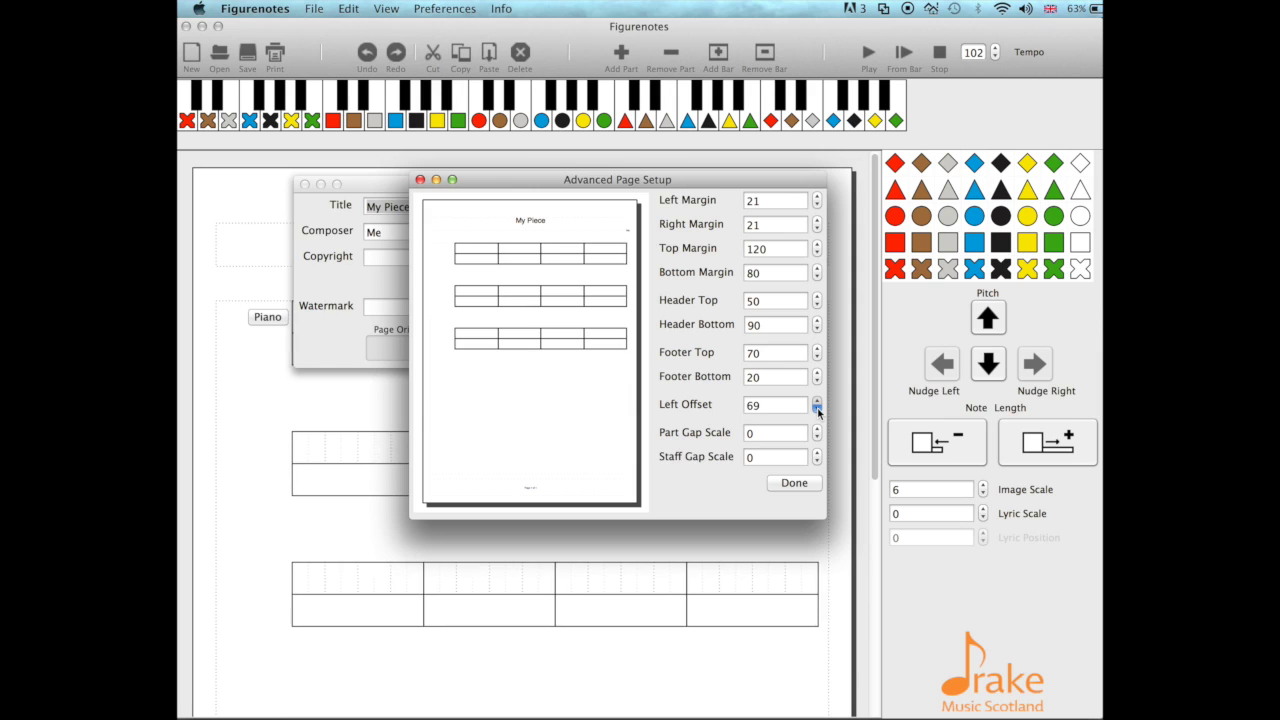
pyautogui.click(817, 409)
pyautogui.click(817, 409)
pyautogui.click(817, 409)
pyautogui.click(817, 409)
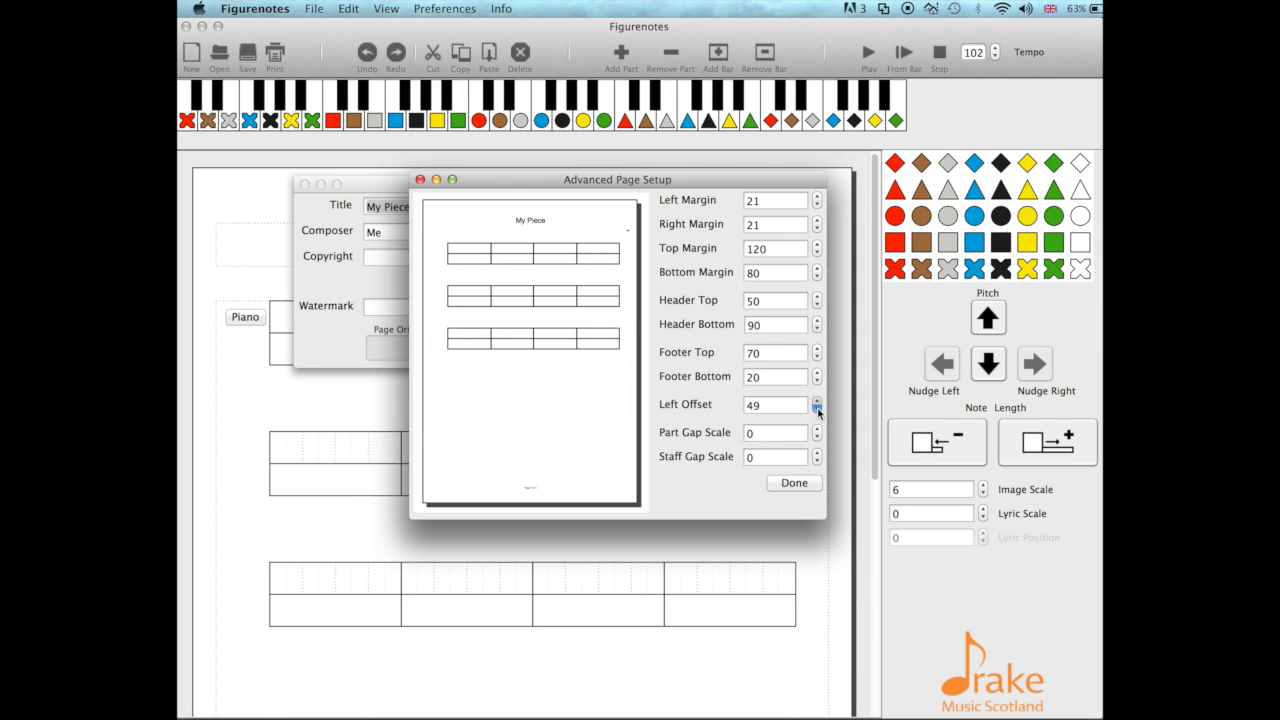
pyautogui.click(817, 409)
pyautogui.click(817, 409)
pyautogui.click(817, 409)
pyautogui.click(817, 409)
pyautogui.click(817, 409)
pyautogui.click(817, 409)
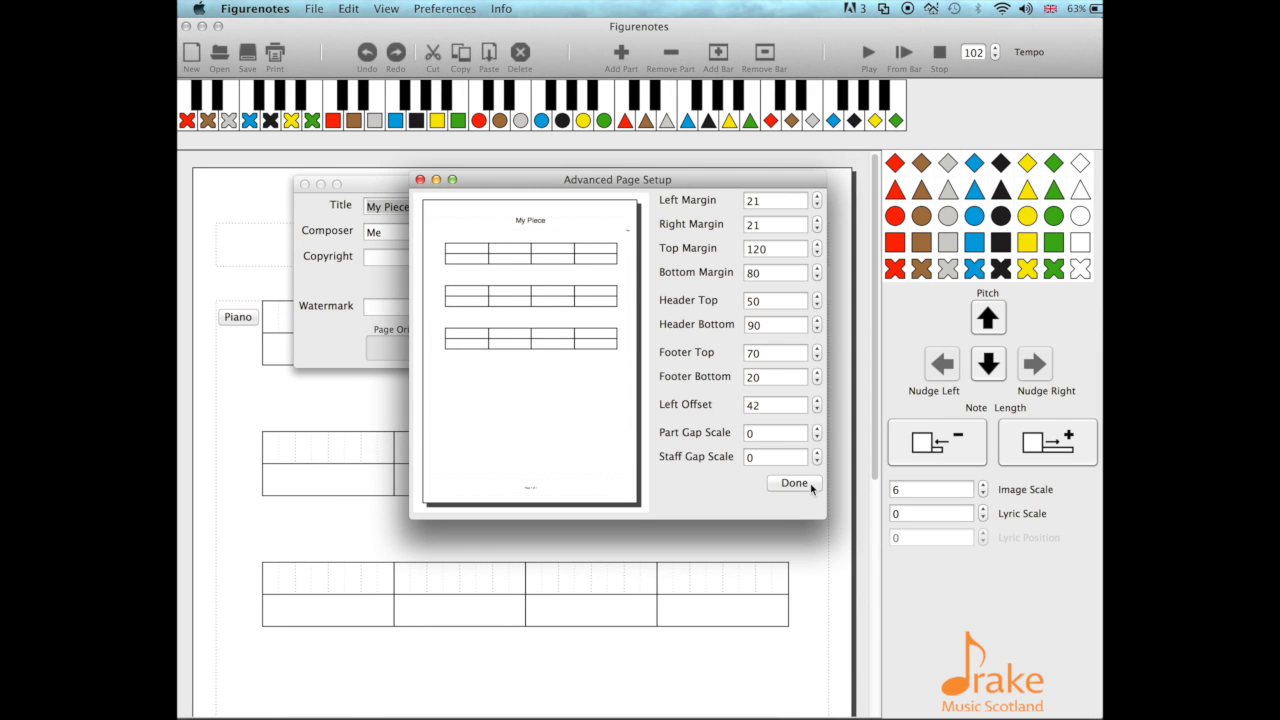
pyautogui.click(800, 484)
pyautogui.click(755, 357)
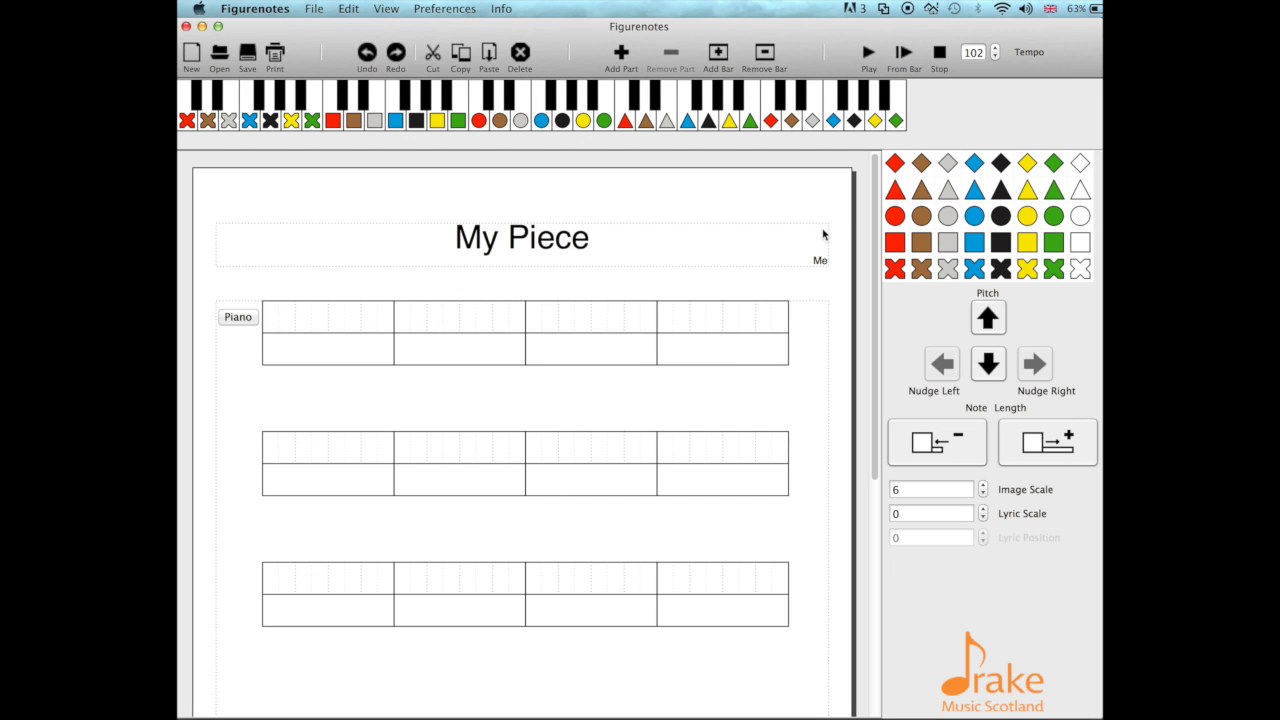
# - Place a red note then a brown note in bar 1, trying different brown note lengths
pyautogui.moveTo(890, 220); pyautogui.dragTo(278, 322)
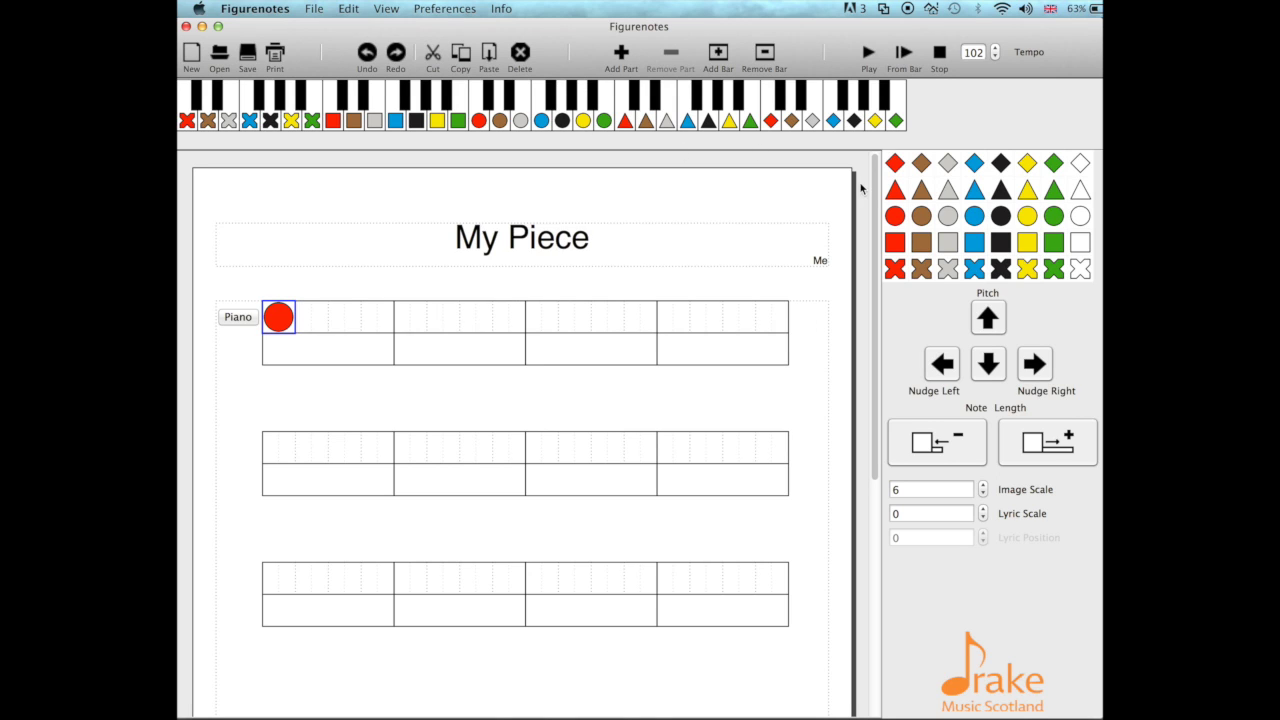
pyautogui.click(922, 222)
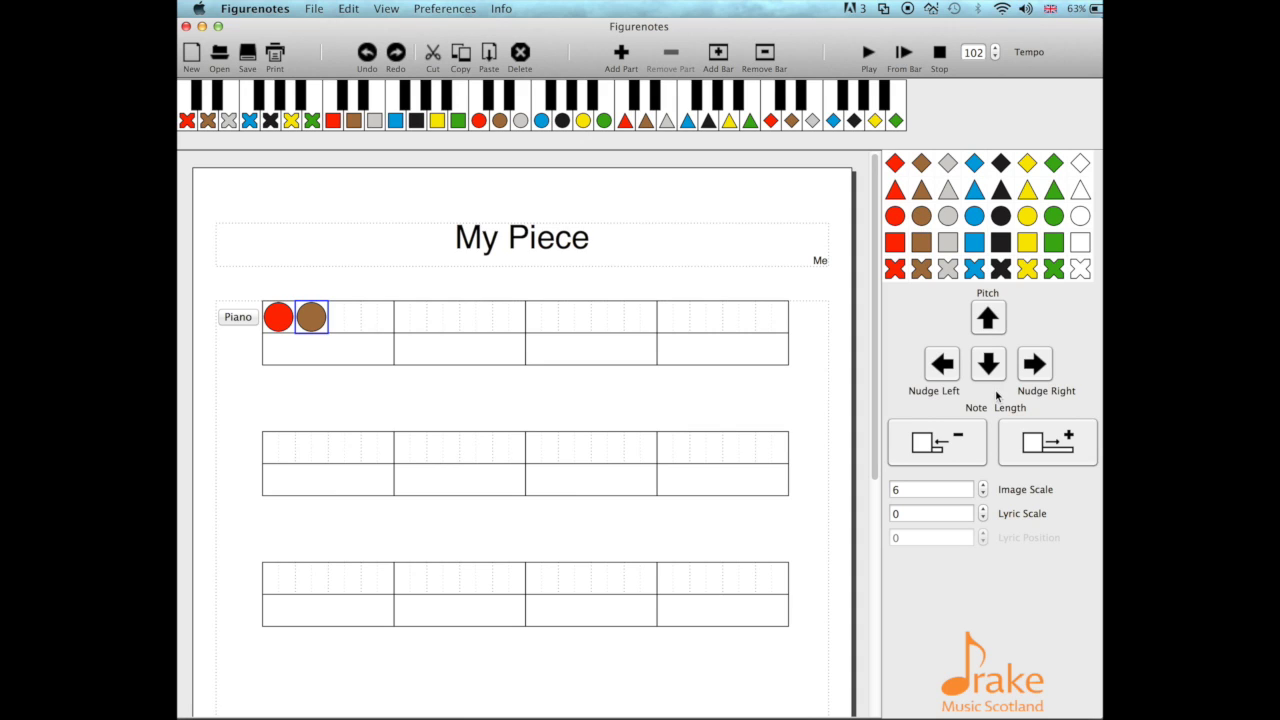
pyautogui.click(1062, 443)
pyautogui.click(1062, 443)
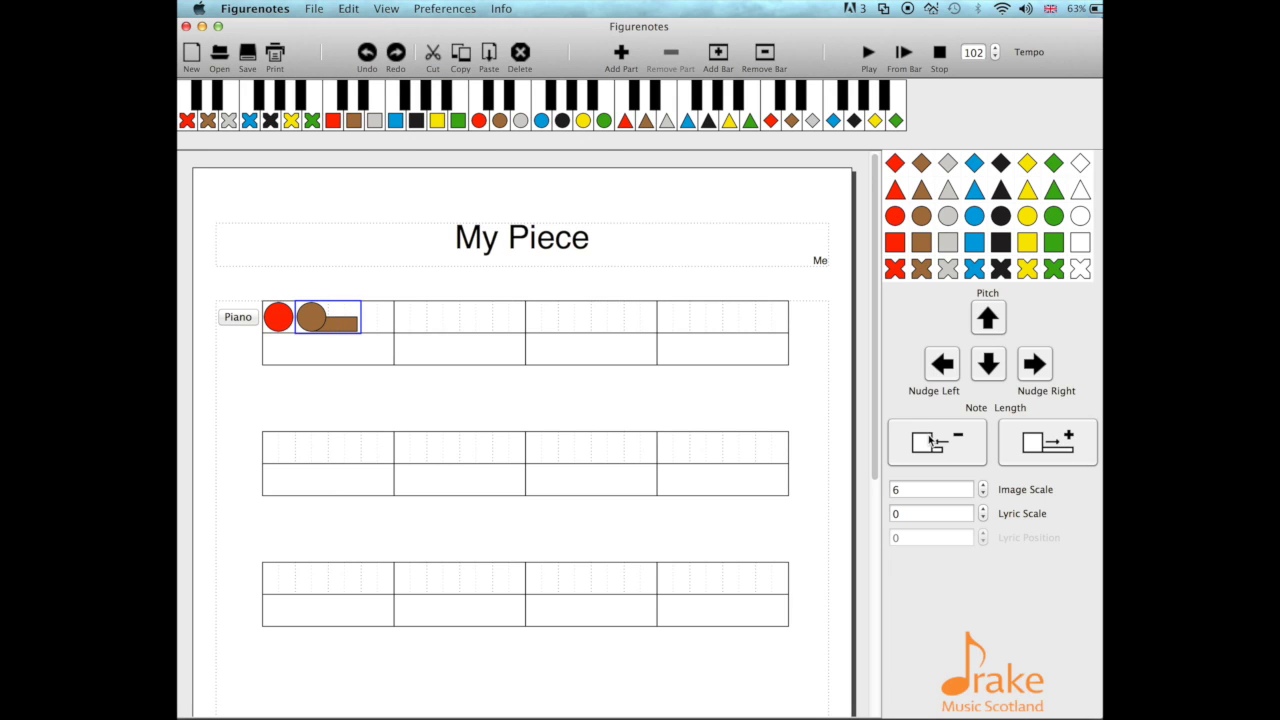
pyautogui.click(930, 443)
pyautogui.click(930, 443)
pyautogui.click(930, 443)
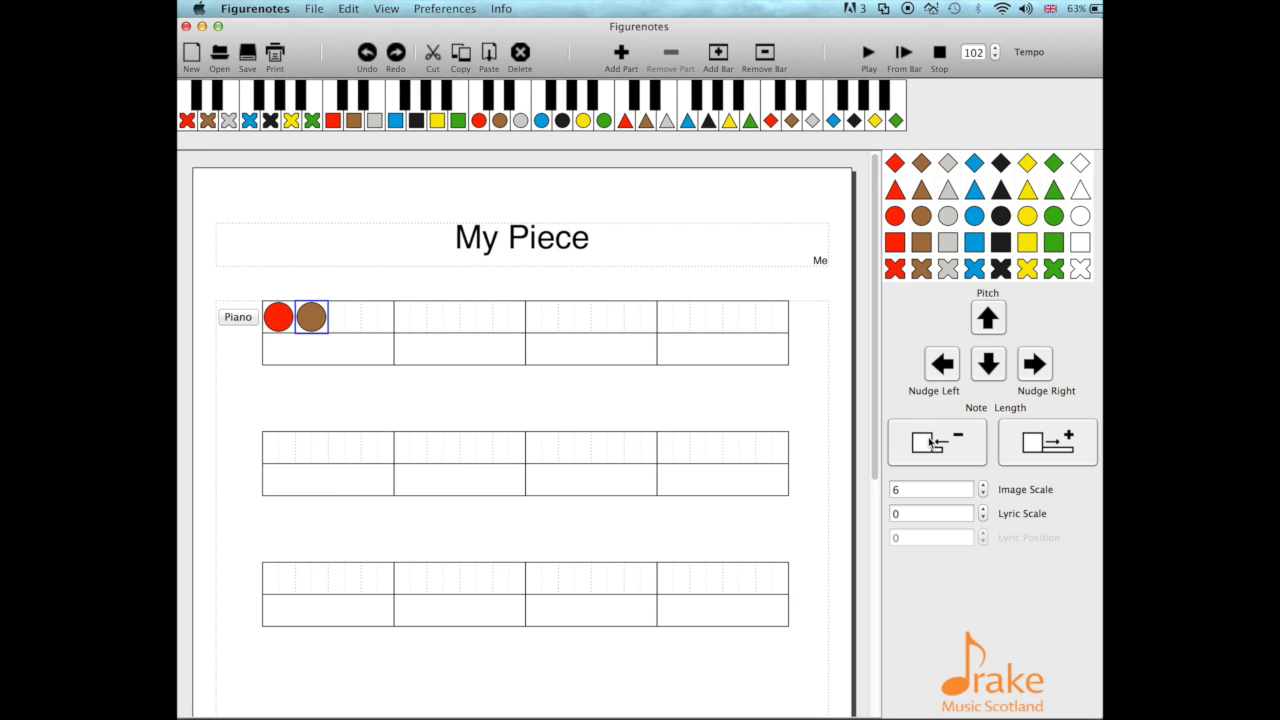
pyautogui.click(1040, 438)
pyautogui.click(1040, 438)
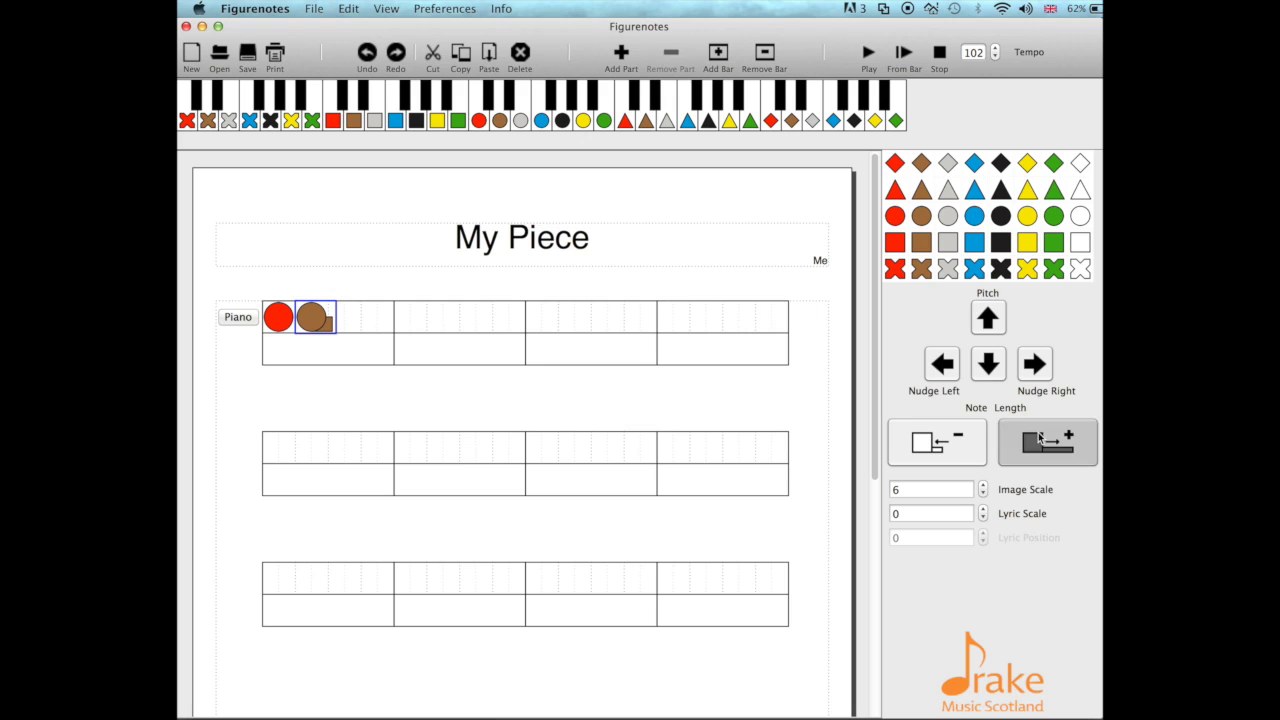
pyautogui.click(1040, 438)
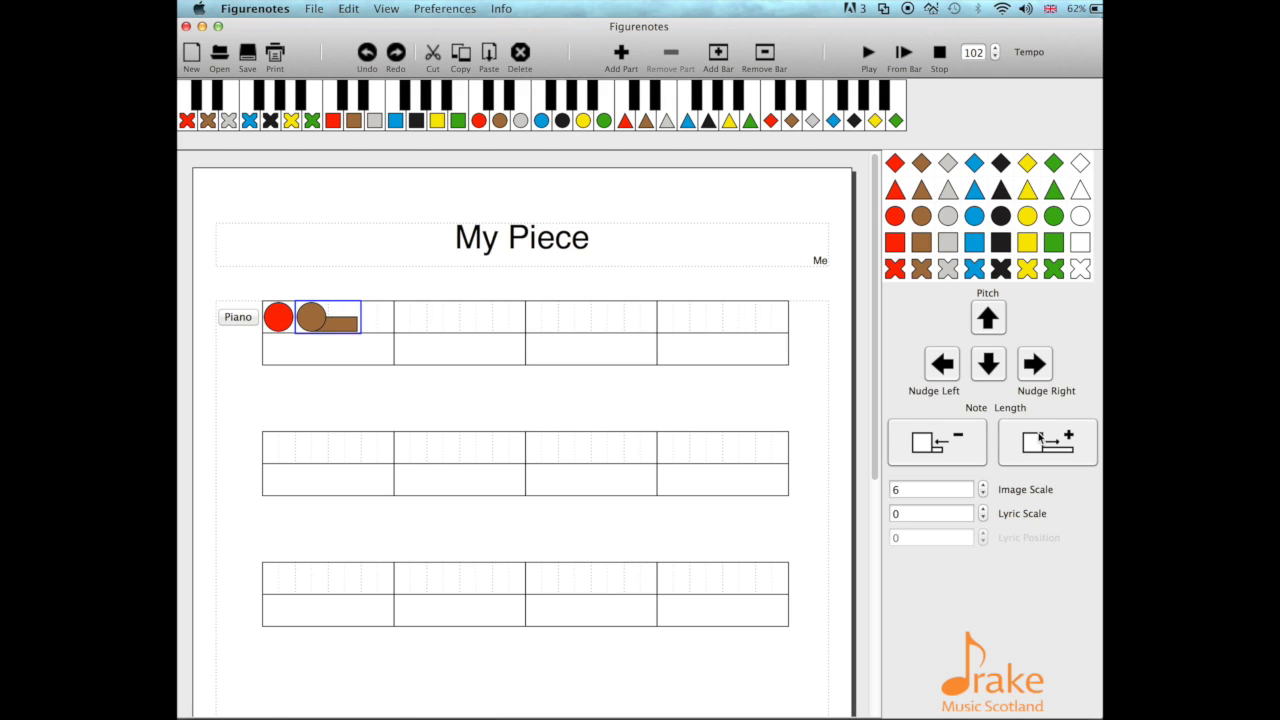
# - Set the brown note to two beats and add a red note after it
pyautogui.click(948, 460)
pyautogui.click(948, 460)
pyautogui.click(948, 460)
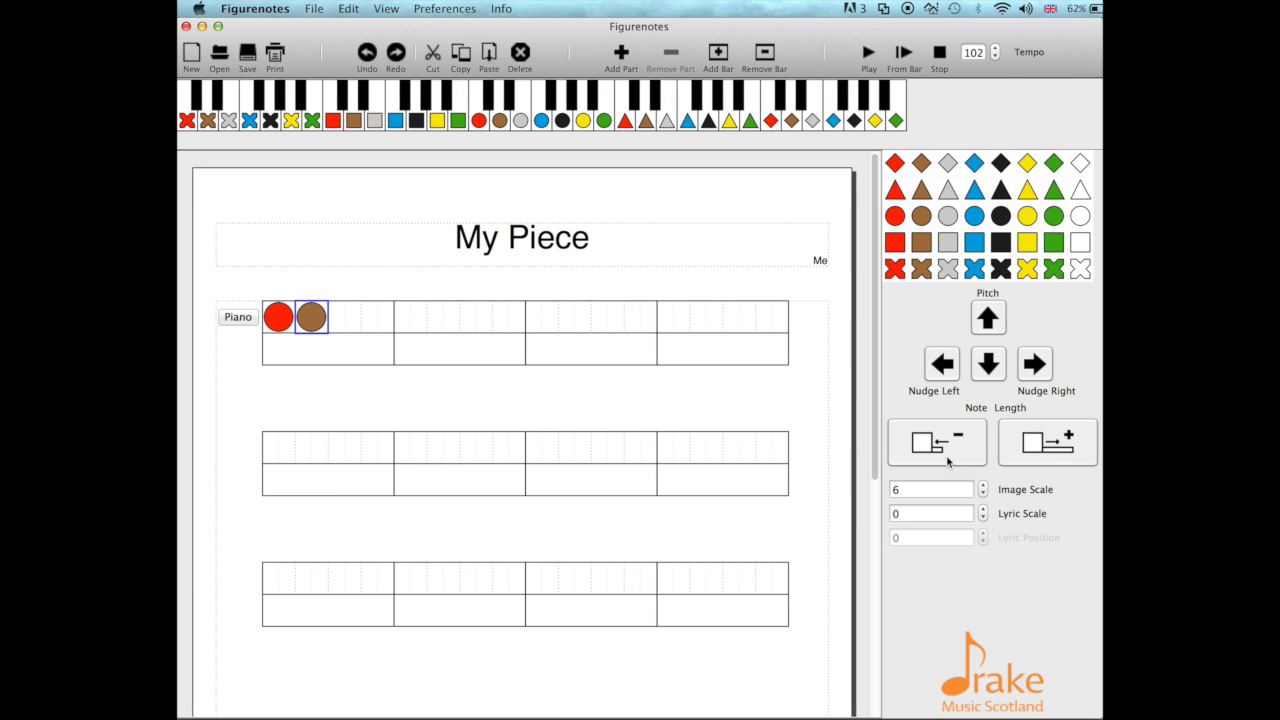
pyautogui.click(948, 460)
pyautogui.press('+')
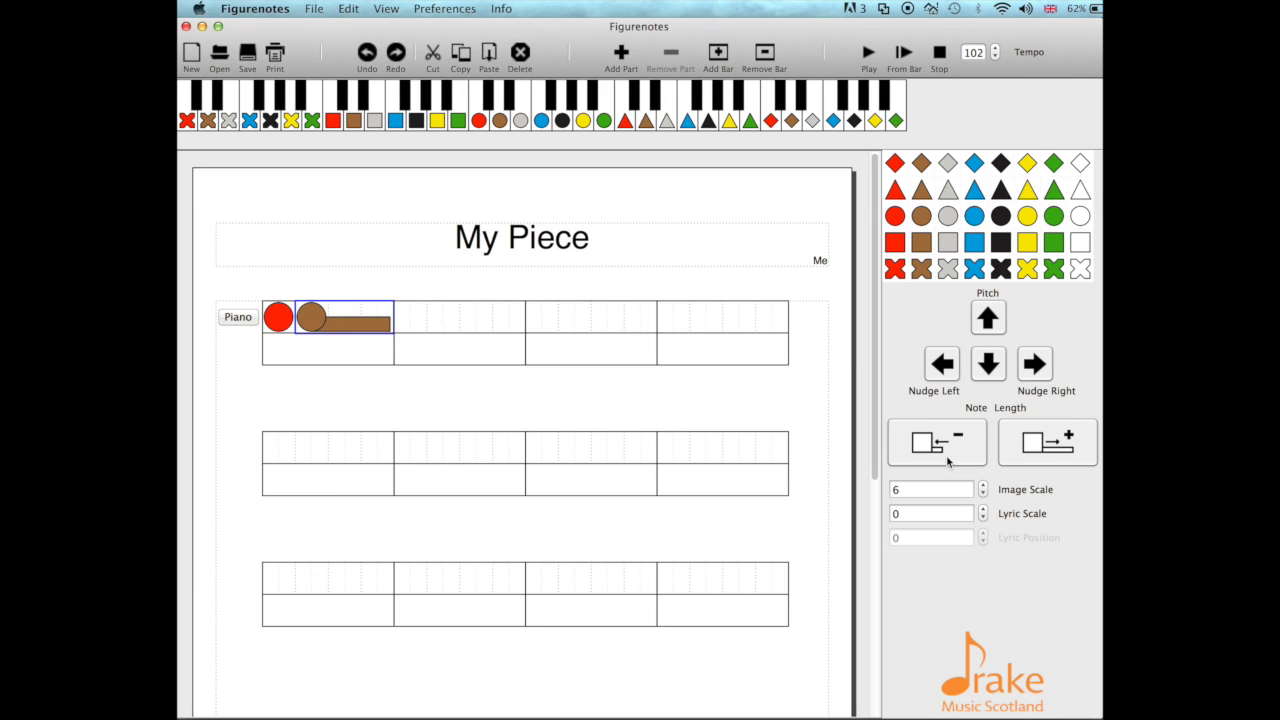
pyautogui.press('+')
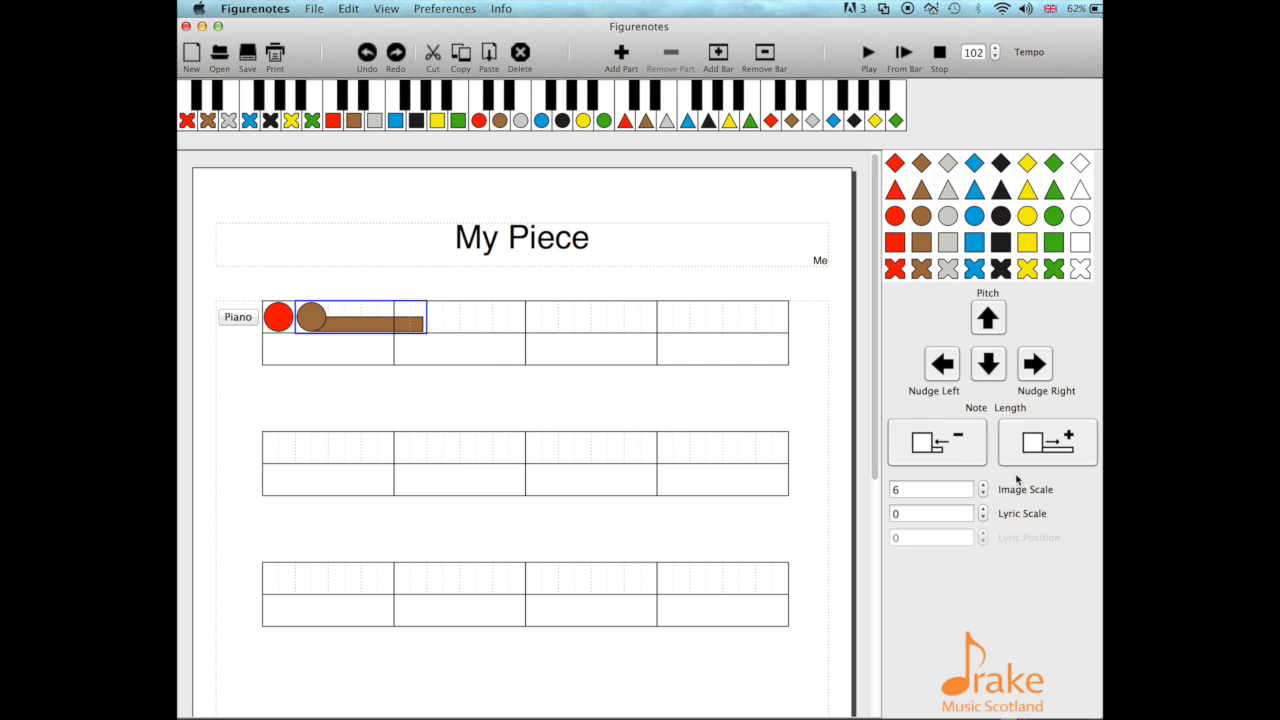
pyautogui.click(934, 466)
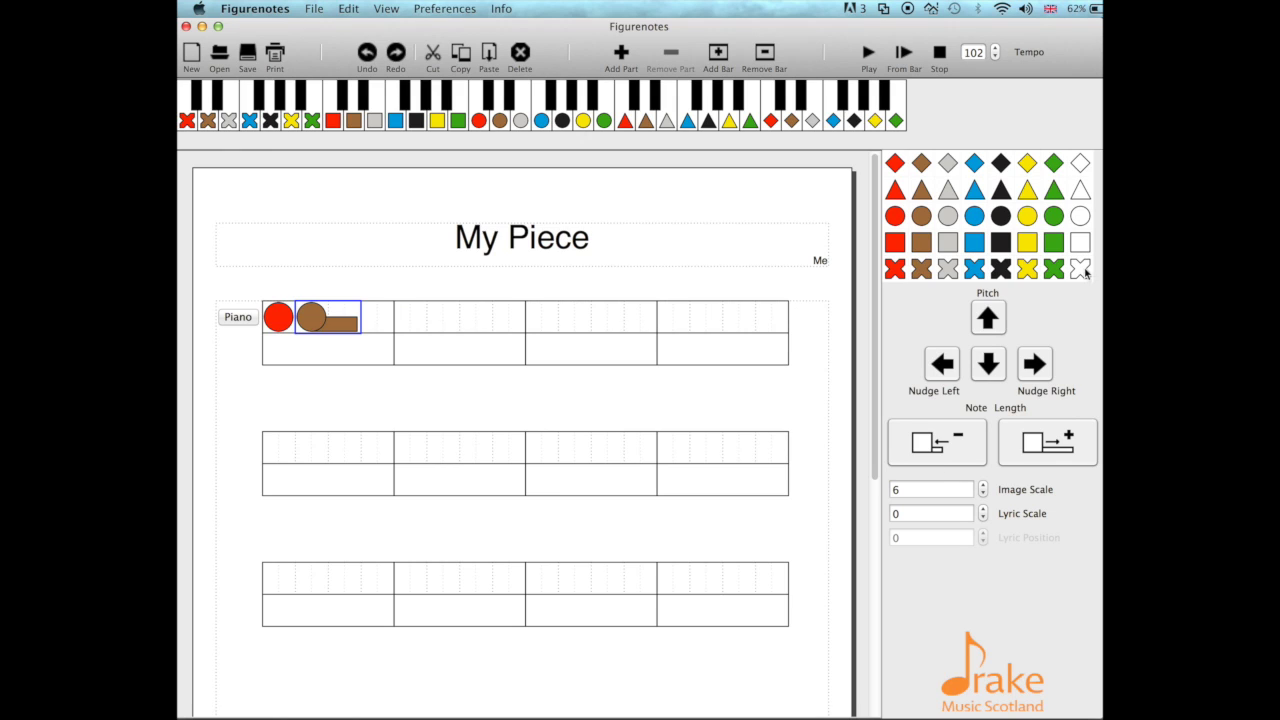
pyautogui.click(897, 218)
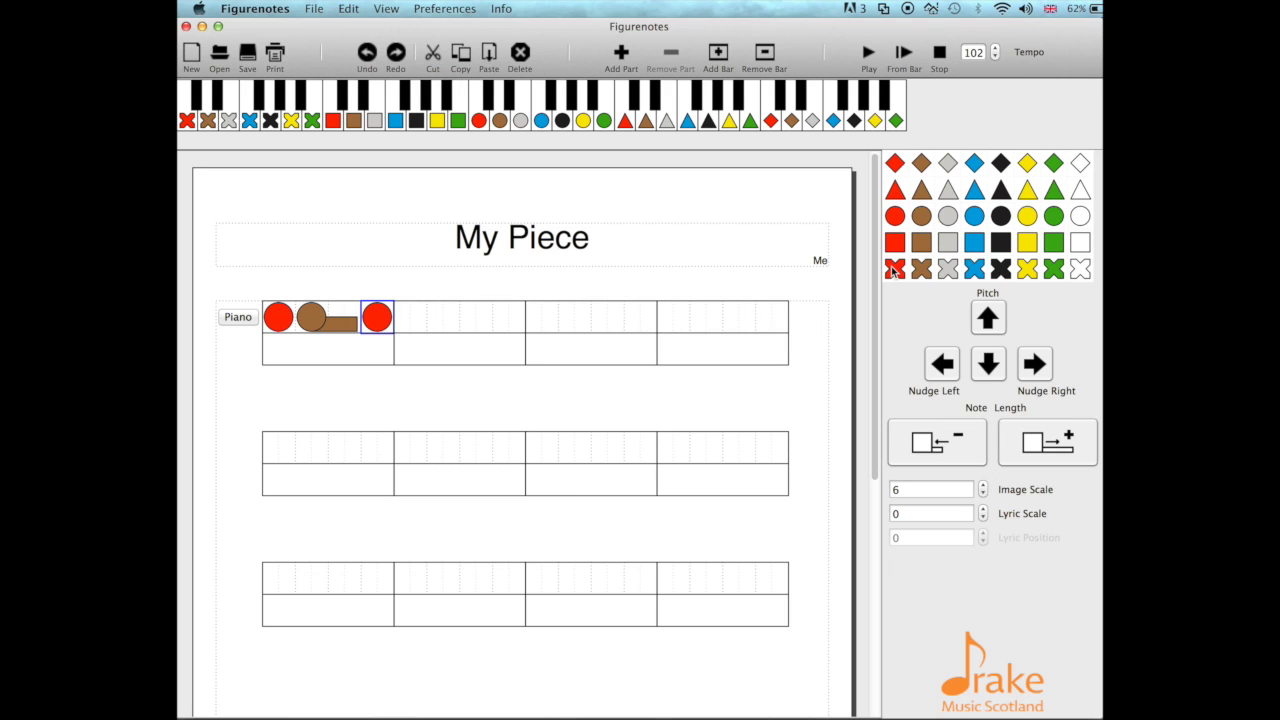
# - Sharpen the third red note, nudge it right and back, then drop a red sharp into bar 2
pyautogui.click(989, 320)
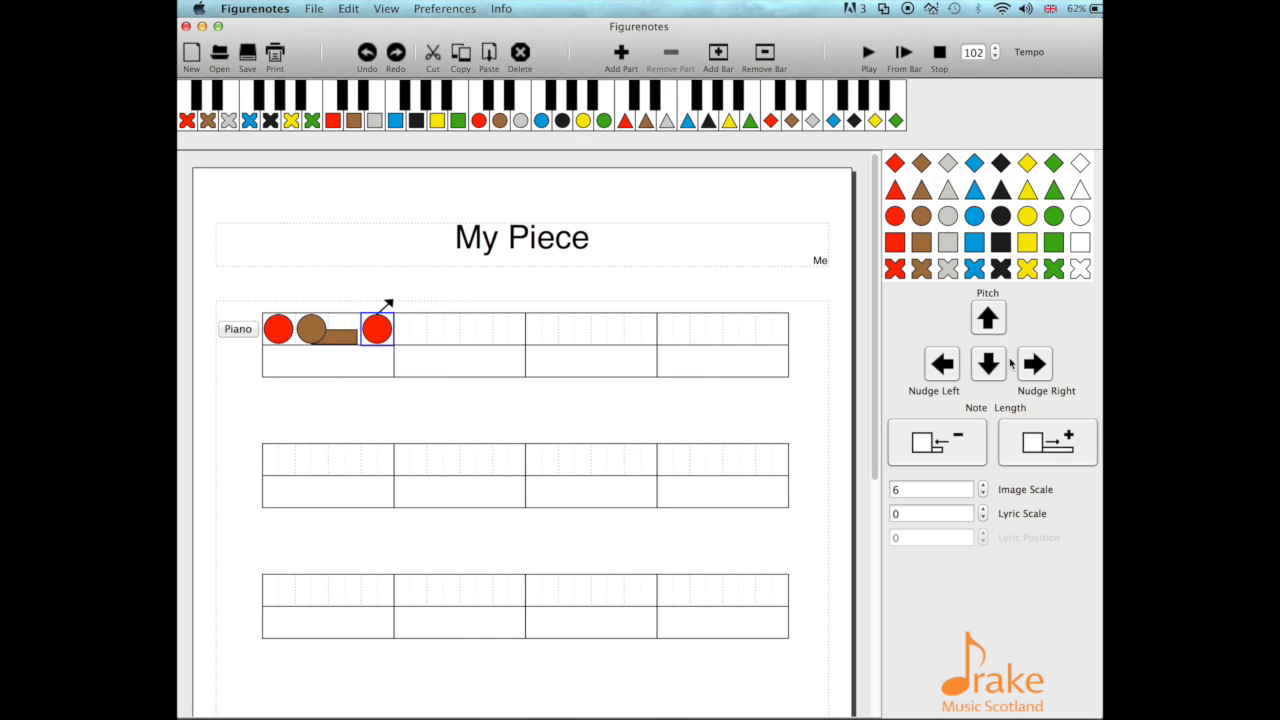
pyautogui.click(1033, 366)
pyautogui.click(1033, 366)
pyautogui.click(1033, 366)
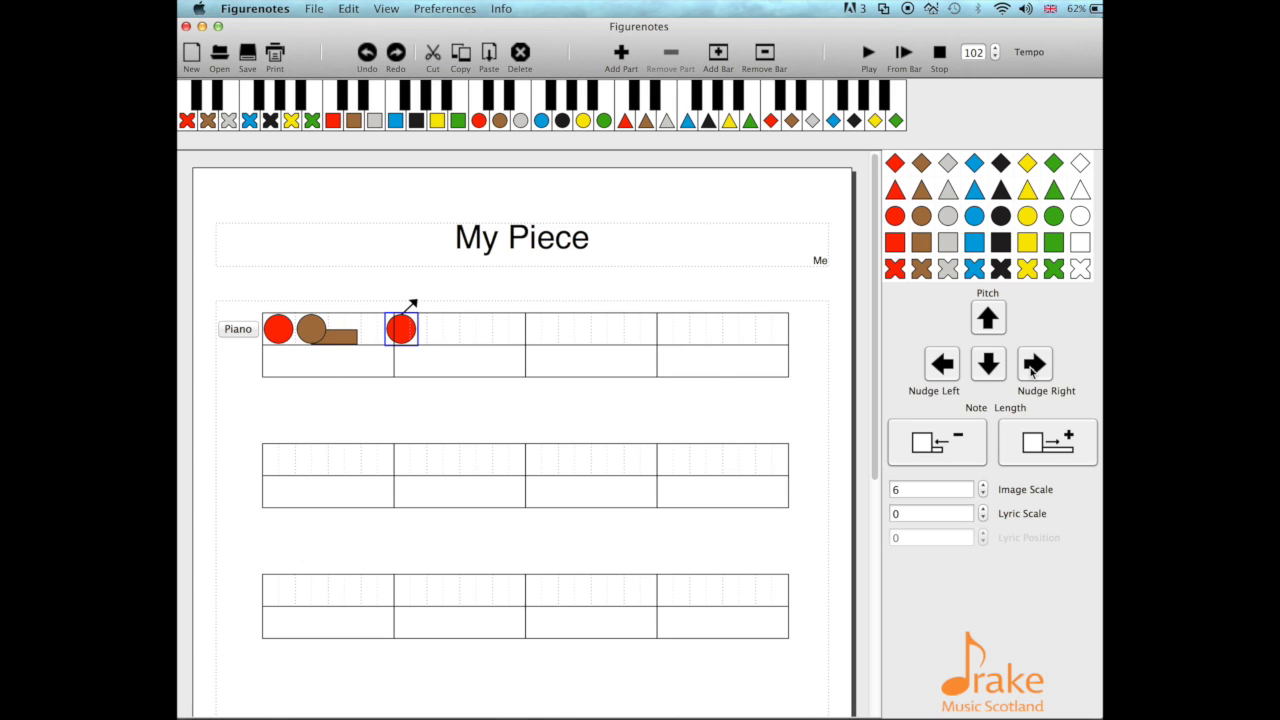
pyautogui.click(942, 368)
pyautogui.click(941, 369)
pyautogui.click(940, 370)
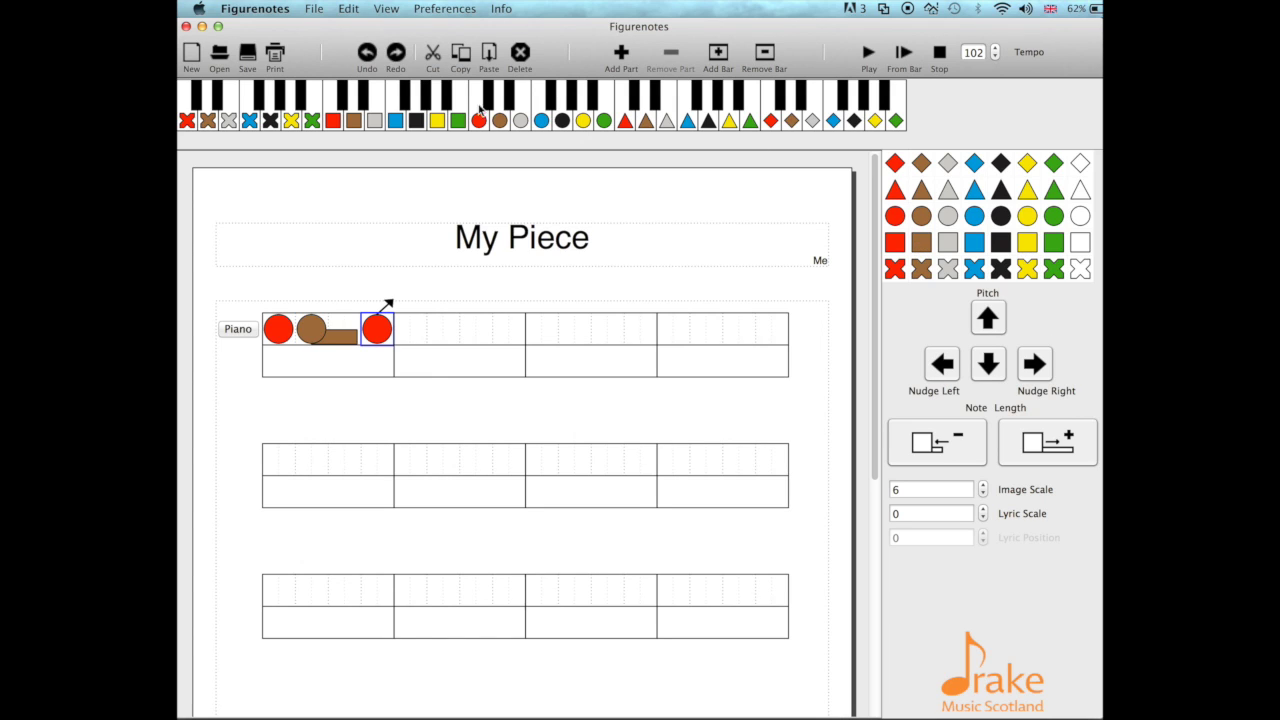
pyautogui.moveTo(480, 110); pyautogui.dragTo(408, 335)
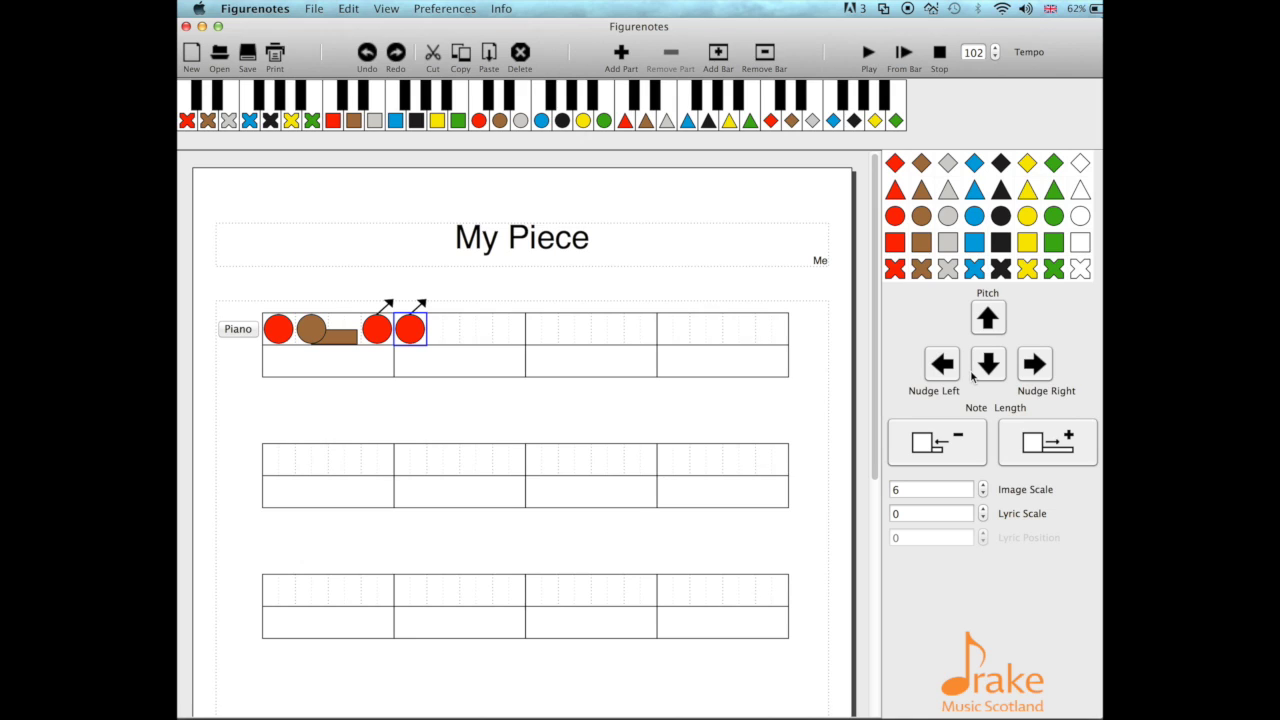
# - Lengthen bar 2's red sharp note to three beats, stepping its pitch down and back up
pyautogui.press('+')
pyautogui.press('+')
pyautogui.press('+')
pyautogui.press('+')
pyautogui.press('+')
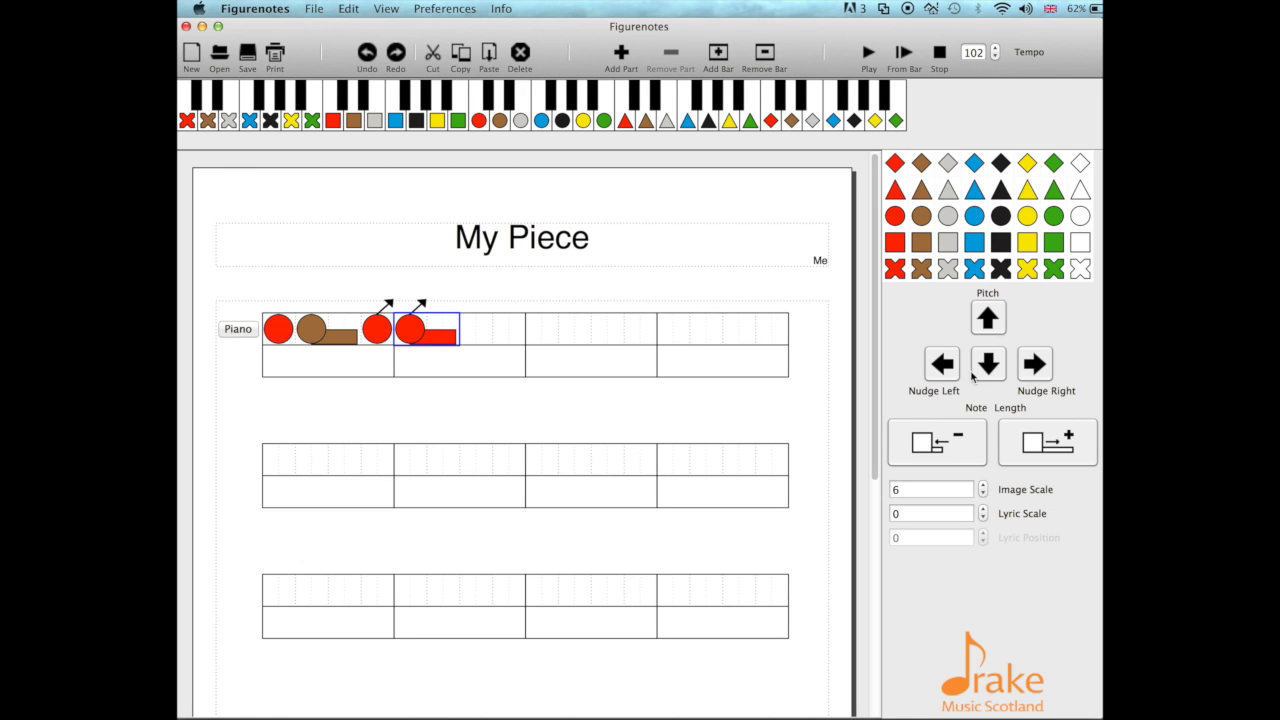
pyautogui.press('+')
pyautogui.press('+')
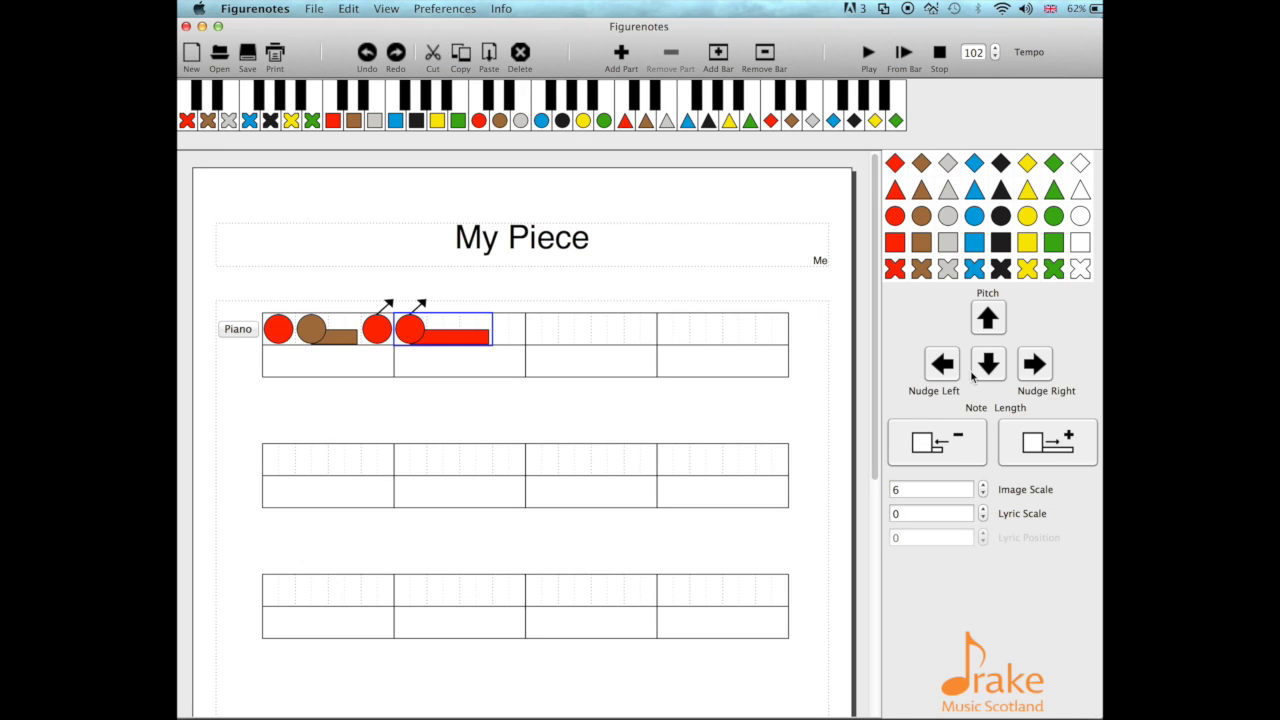
pyautogui.press('Down')
pyautogui.press('Down')
pyautogui.press('Down')
pyautogui.press('Down')
pyautogui.press('Down')
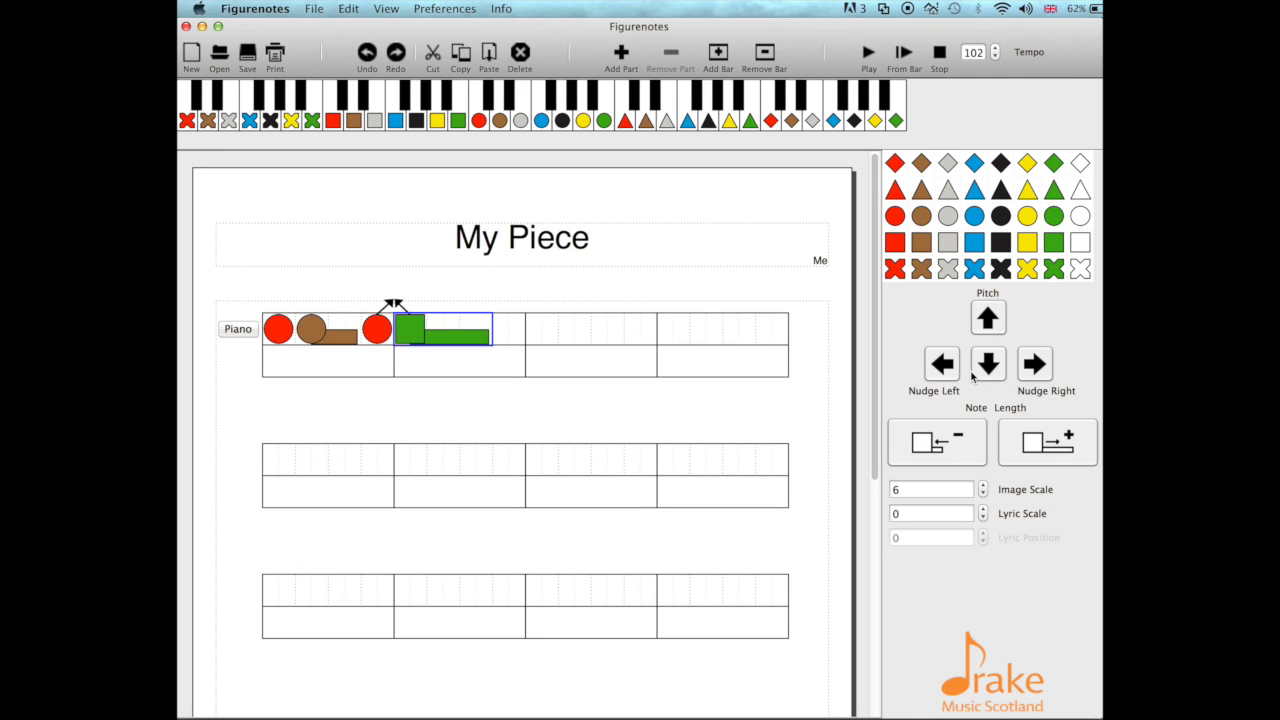
pyautogui.press('Down')
pyautogui.press('Up')
pyautogui.press('Up')
pyautogui.press('Up')
pyautogui.press('Up')
pyautogui.press('Up')
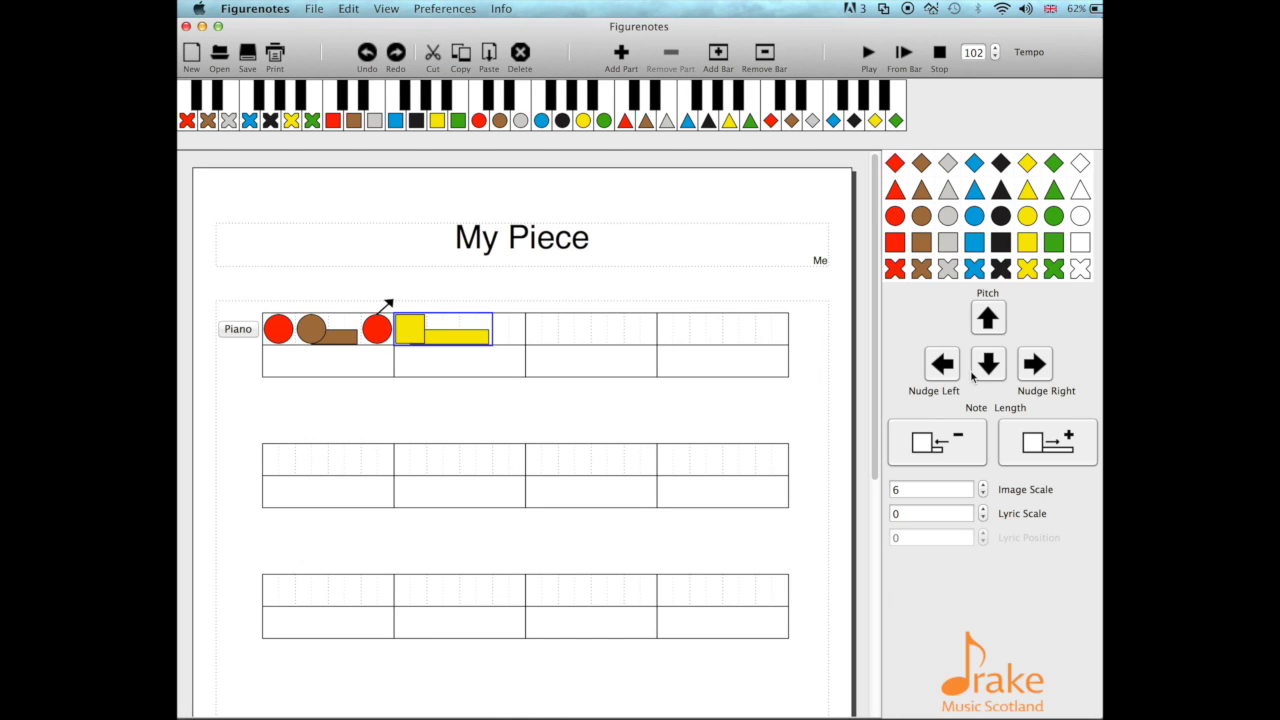
pyautogui.press('Up')
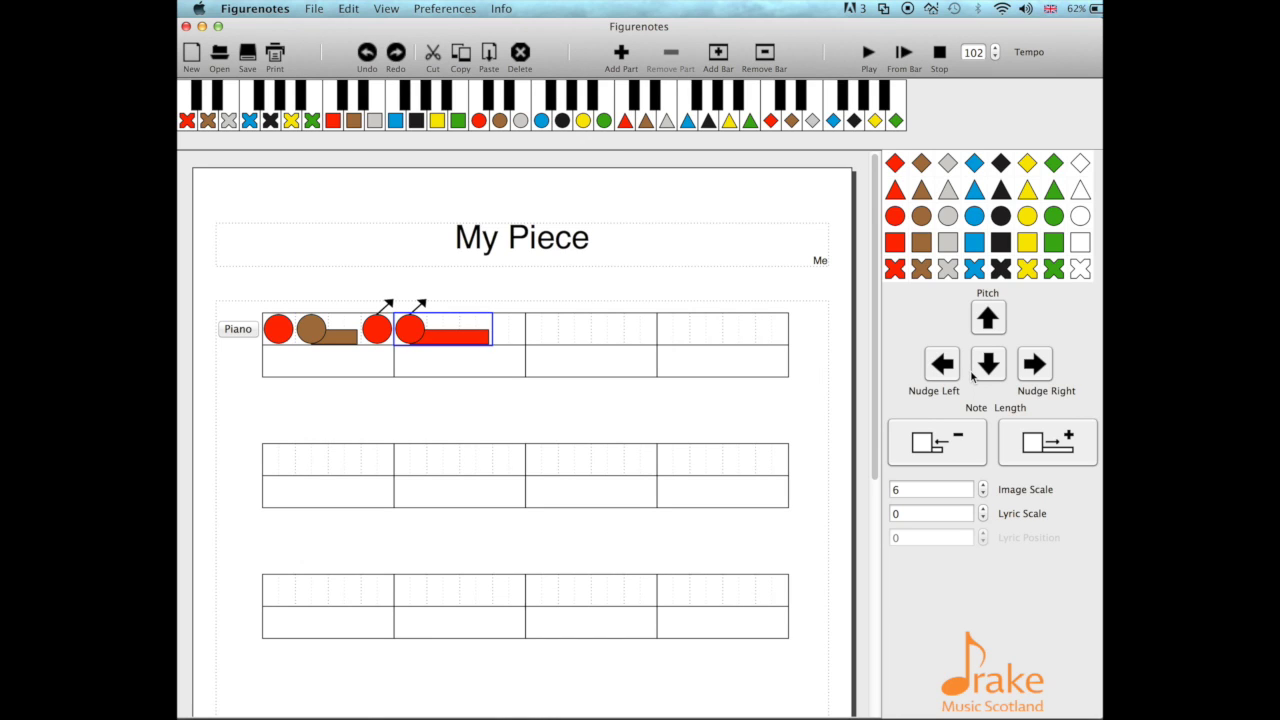